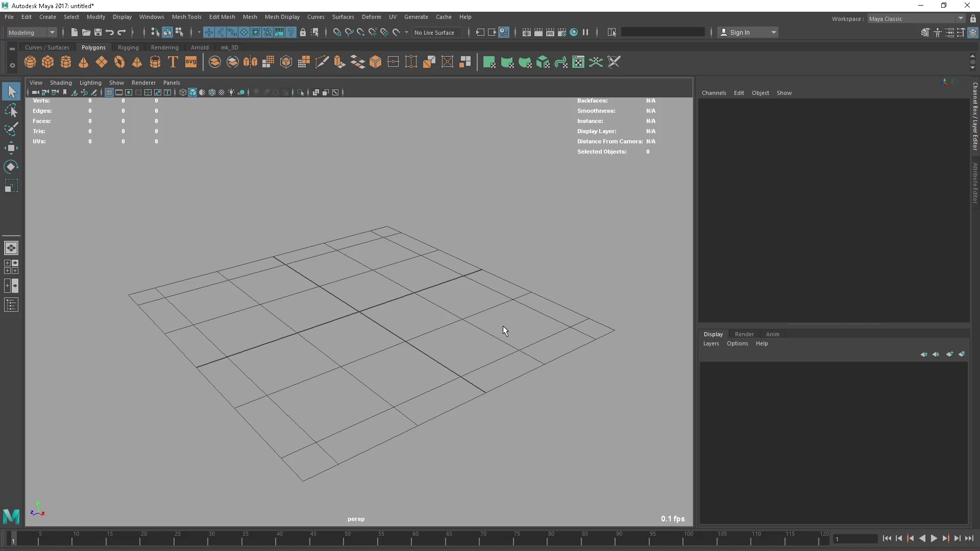
Open the scene mp_set_dockyard_ext_rig03.ma from the desktop's Probs folder without loading its CB_BG_LIT_1_RN reference
key(ctrl+o)
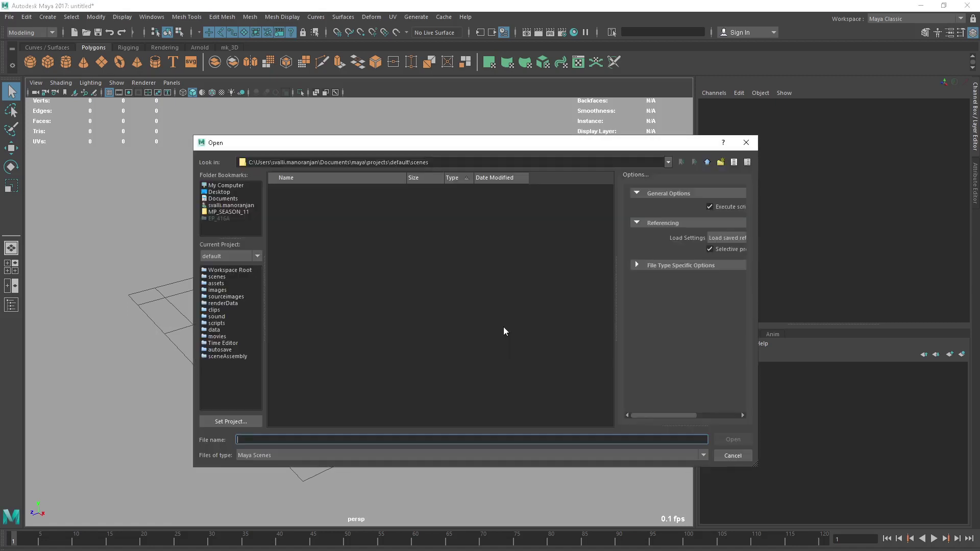
drag(498, 145, 385, 133)
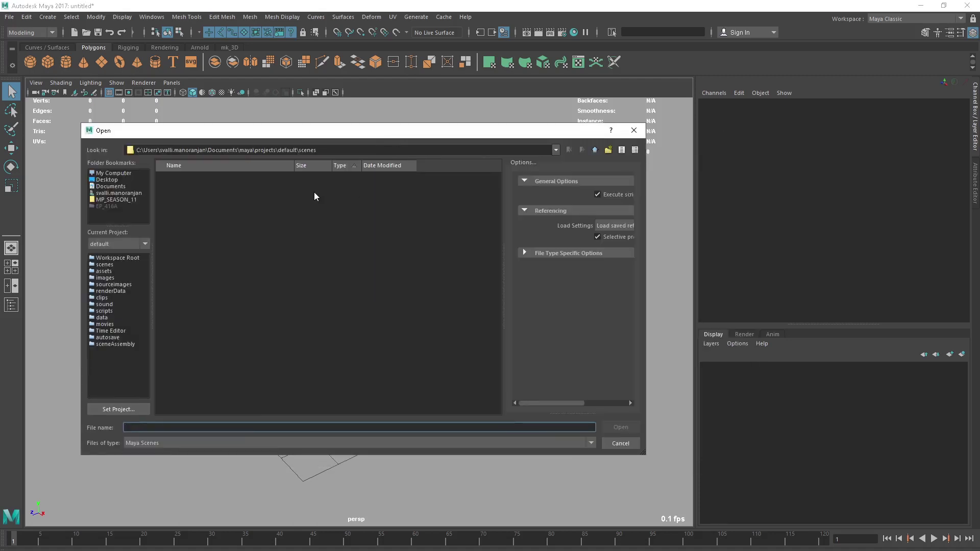
click(114, 180)
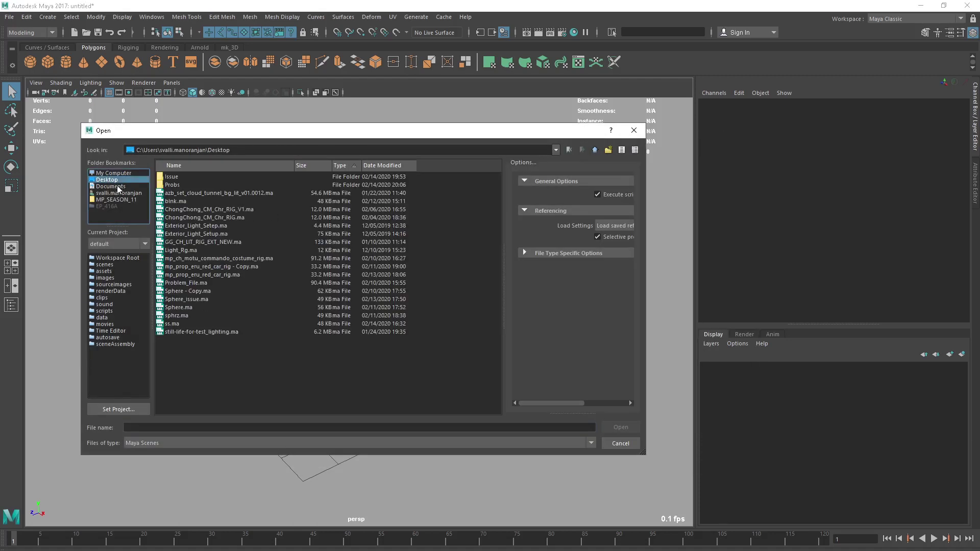
double_click(179, 185)
click(210, 178)
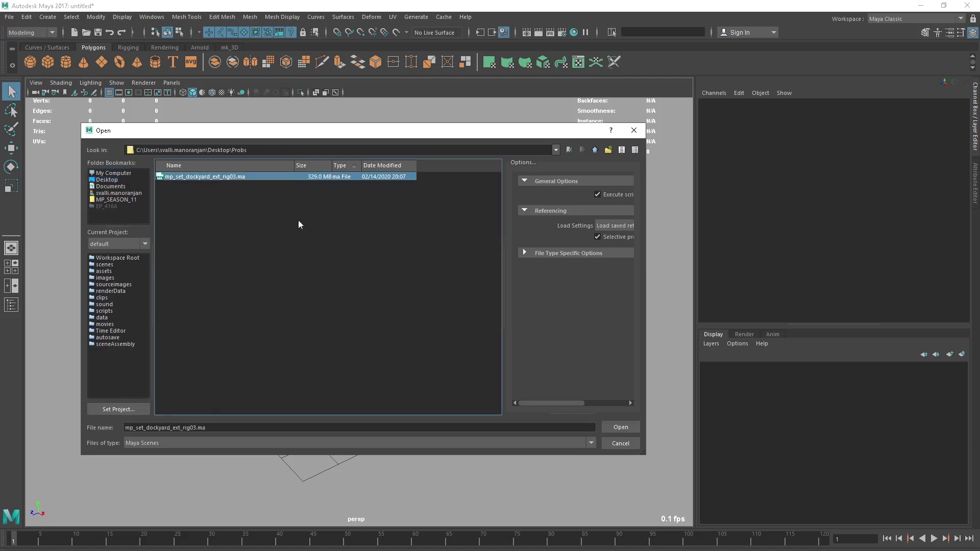
click(613, 426)
click(486, 309)
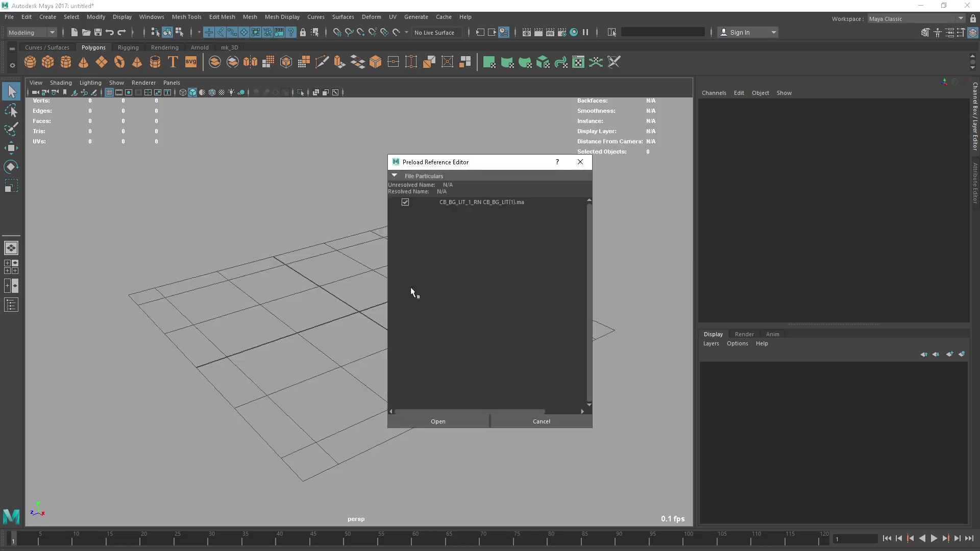
click(406, 202)
click(445, 420)
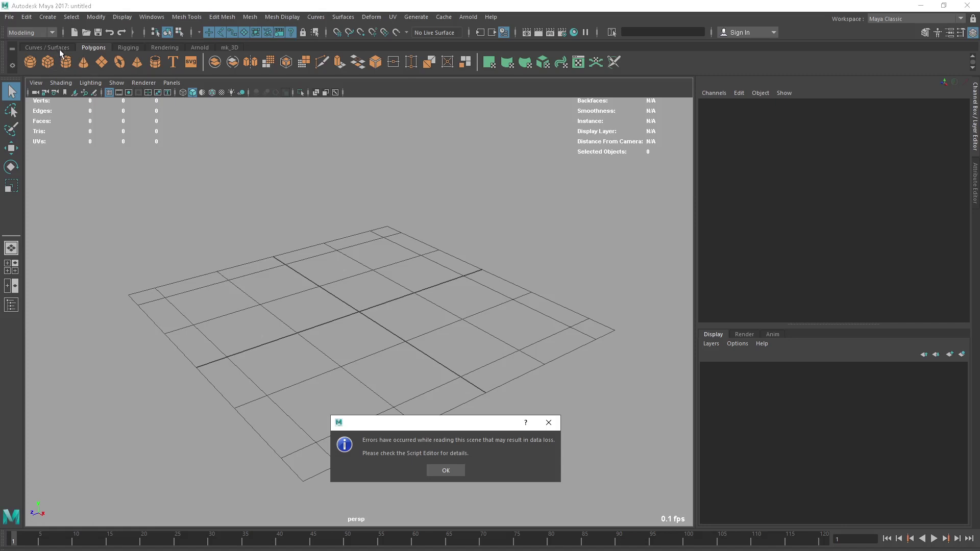
key(Return)
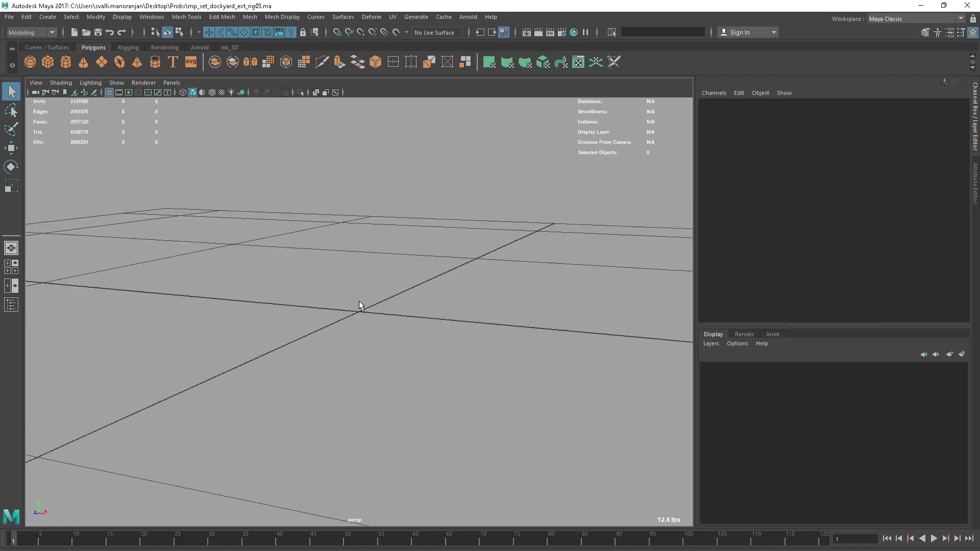
Delete pPlane1, pPlane2, pPlane3 and pSphere1 from the scene using the Outliner
click(229, 48)
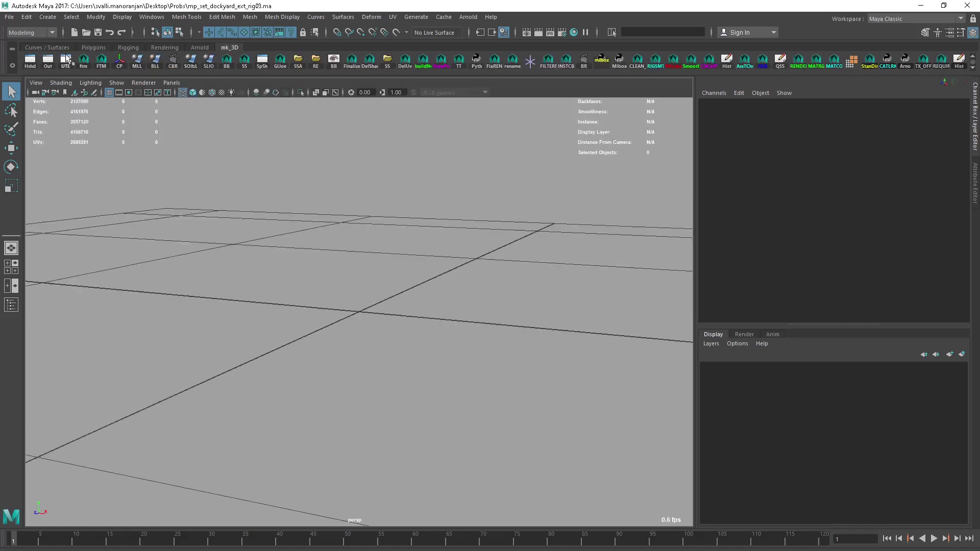
click(51, 62)
drag(179, 193, 174, 228)
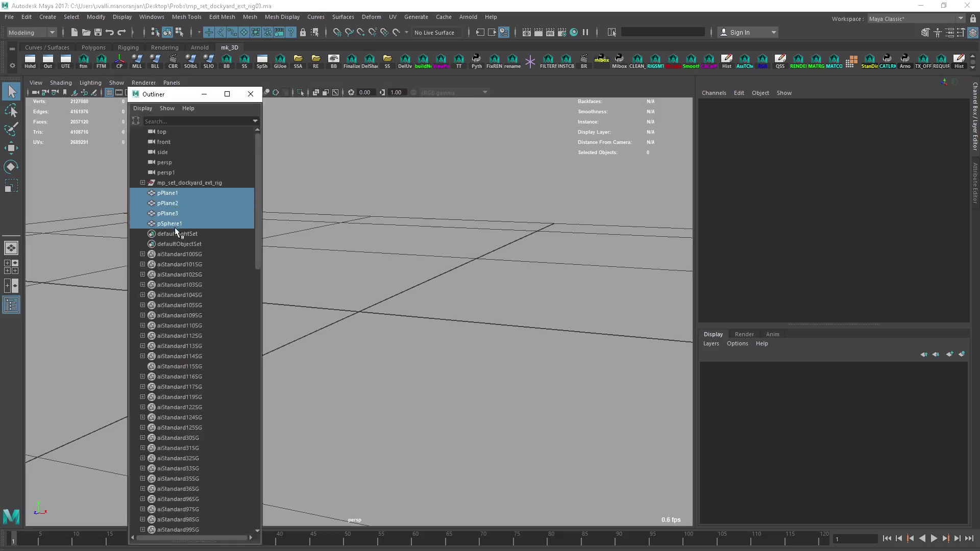
key(Delete)
Frame the whole scene in shaded display and examine the dockyard set and the area around the origin grid
key(a)
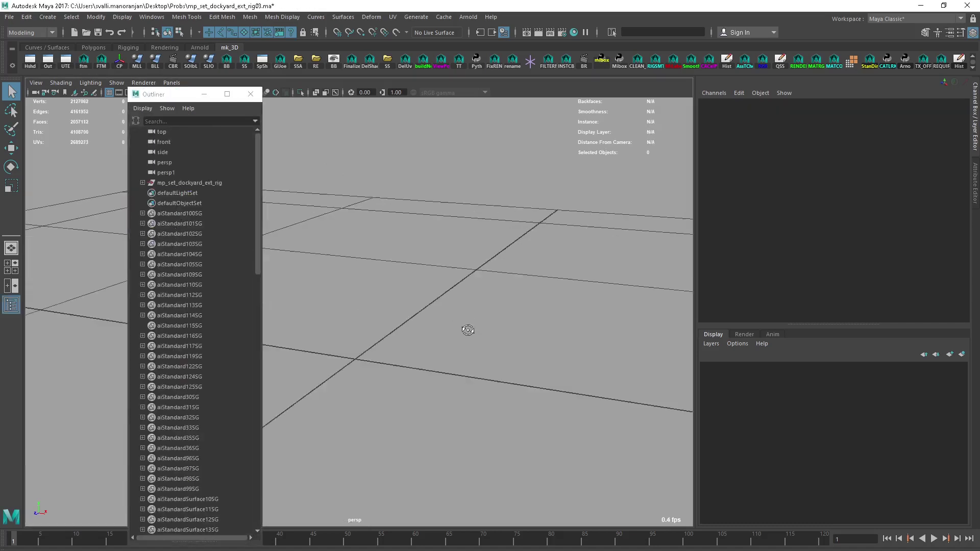
key(a)
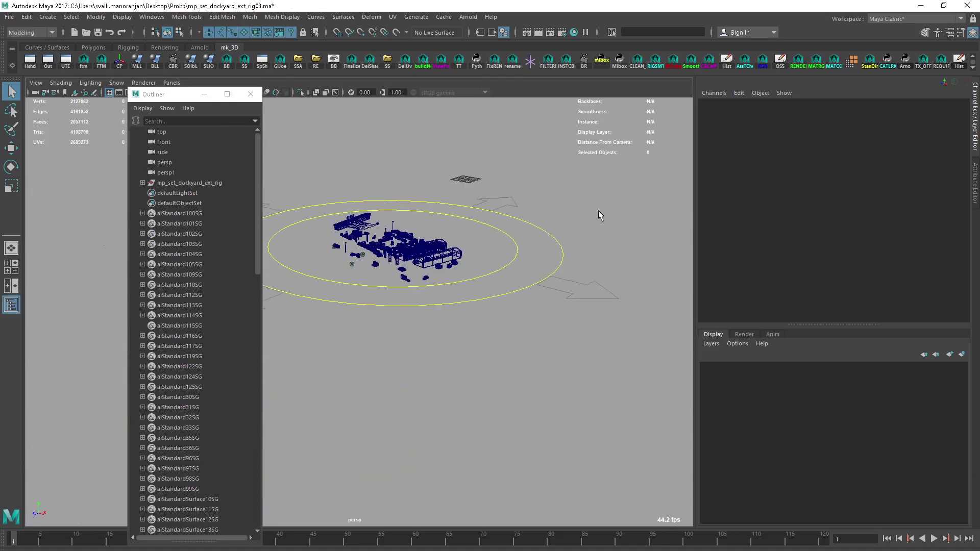
key(4)
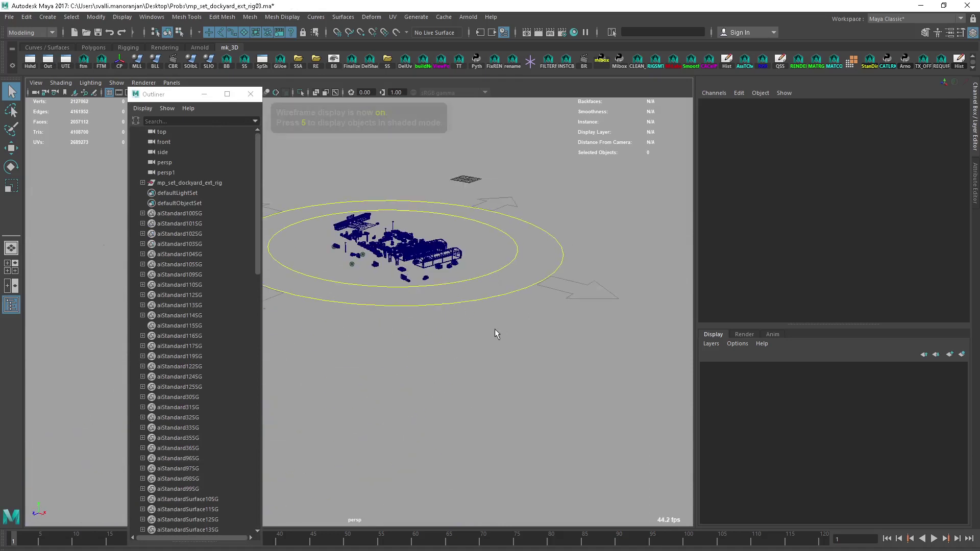
key(5)
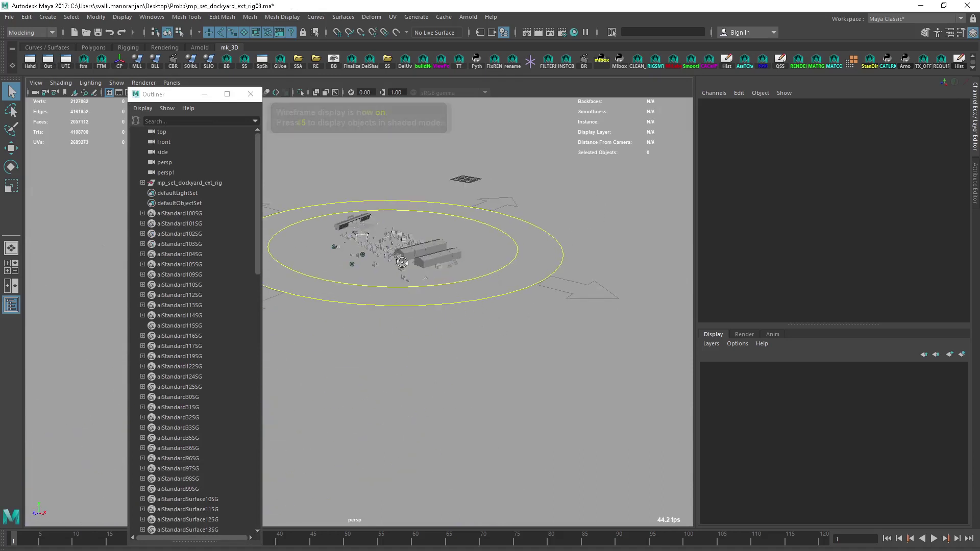
scroll(421, 273, up, 5)
alt+drag(397, 319, 447, 330)
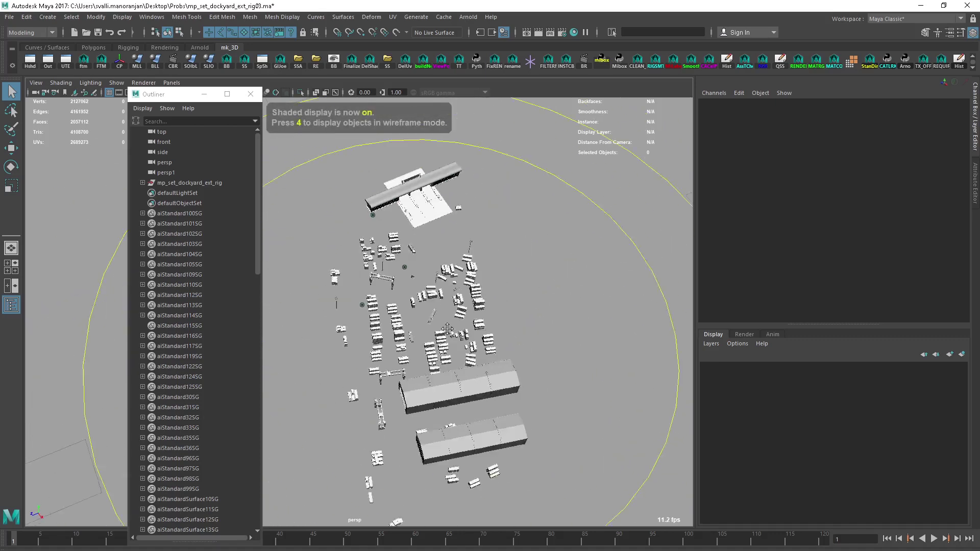
scroll(466, 311, up, 10)
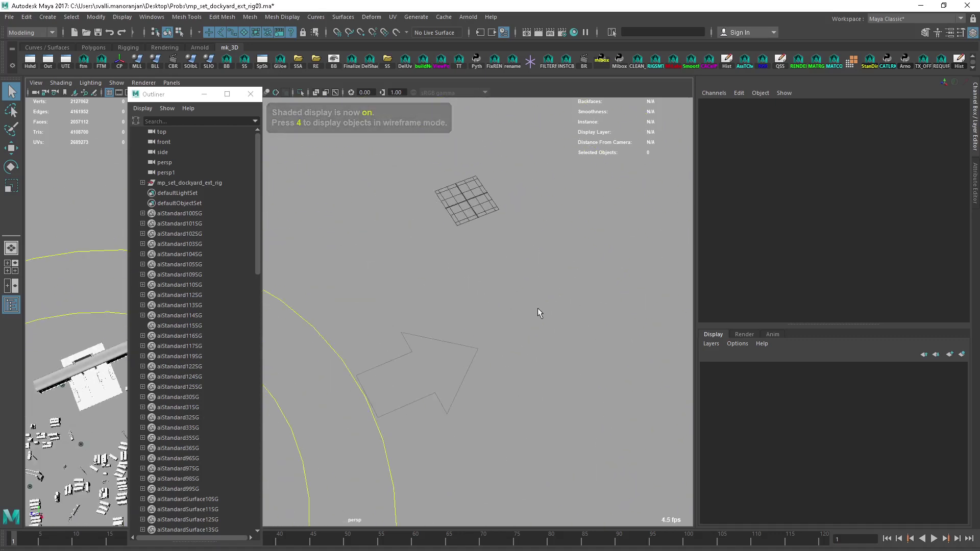
alt+drag(538, 309, 418, 320)
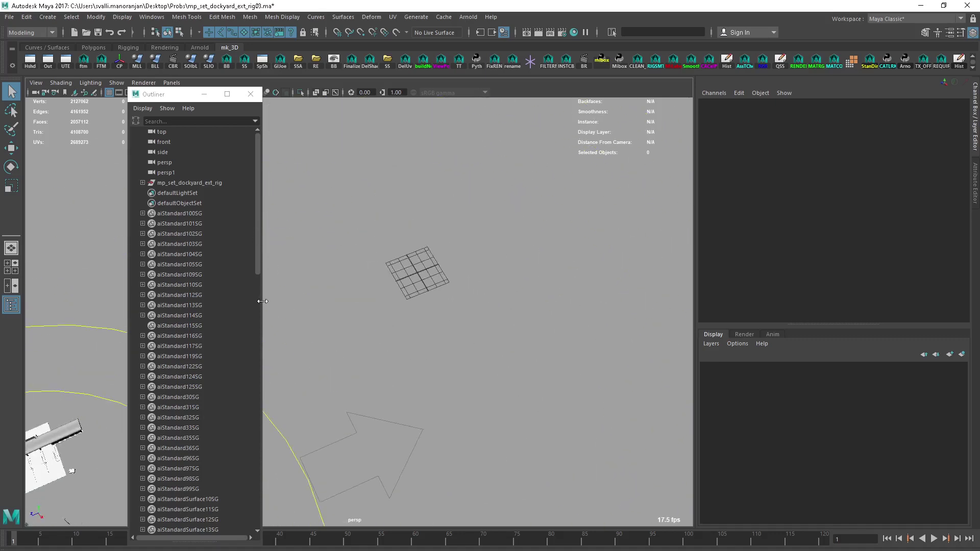
Create a polygon sphere at the origin and check for it on the grid
drag(262, 301, 363, 281)
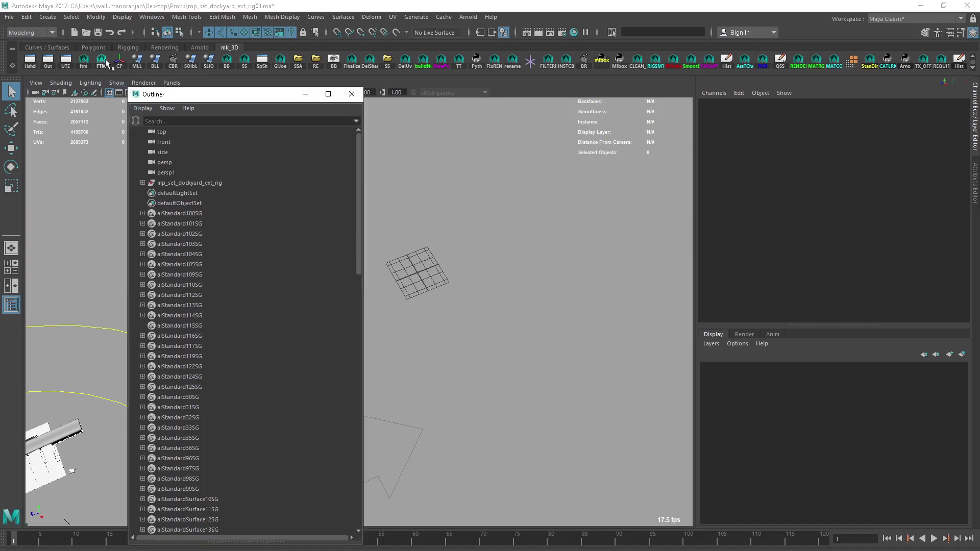
click(92, 47)
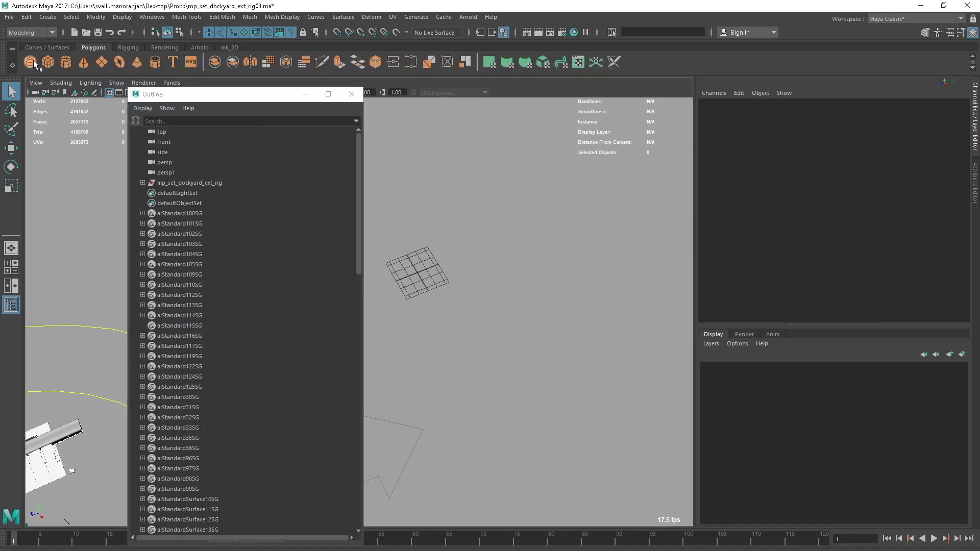
click(32, 61)
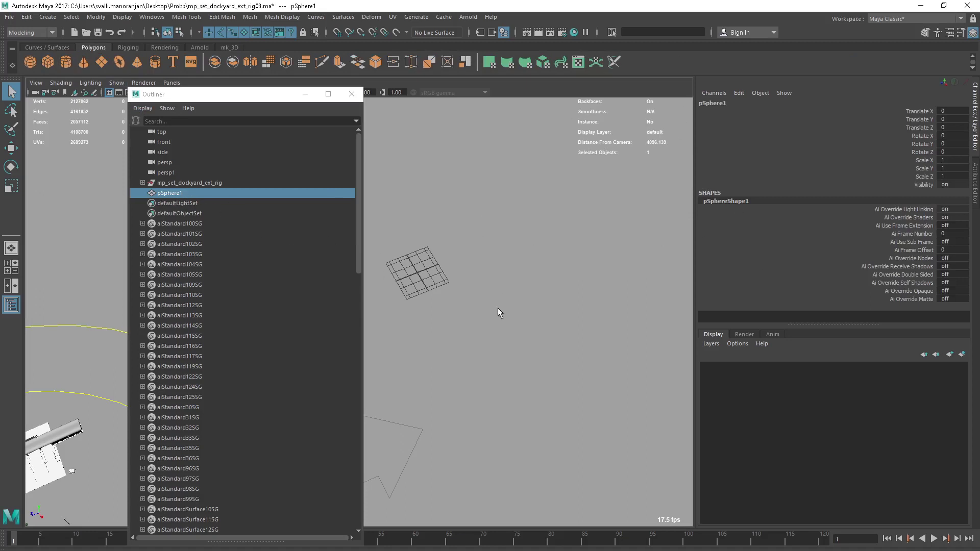
alt+drag(507, 337, 532, 332)
scroll(630, 407, up, 3)
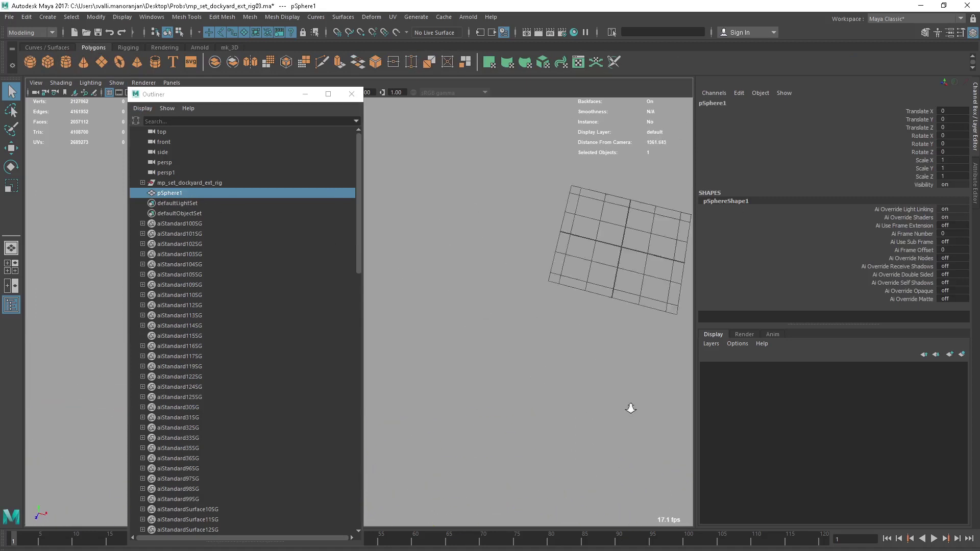
alt+middle_drag(630, 406, 439, 357)
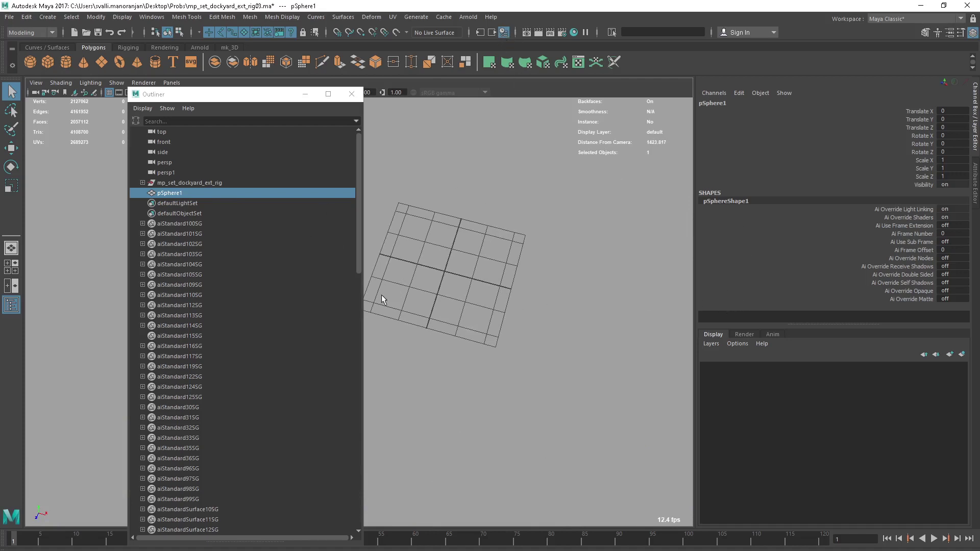
Examine the new sphere's transform and shape nodes in the Attribute Editor and check the grid for its geometry
drag(364, 319, 405, 320)
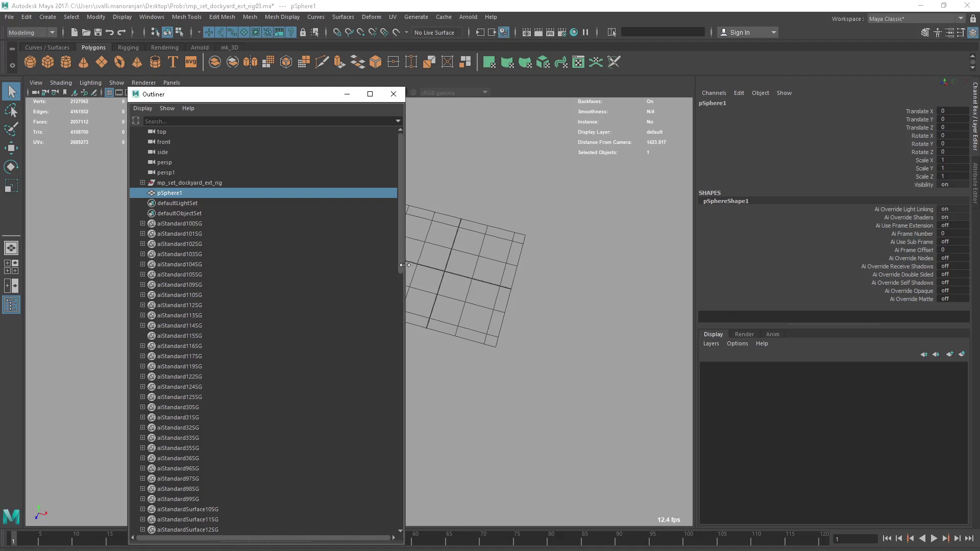
key(ctrl+a)
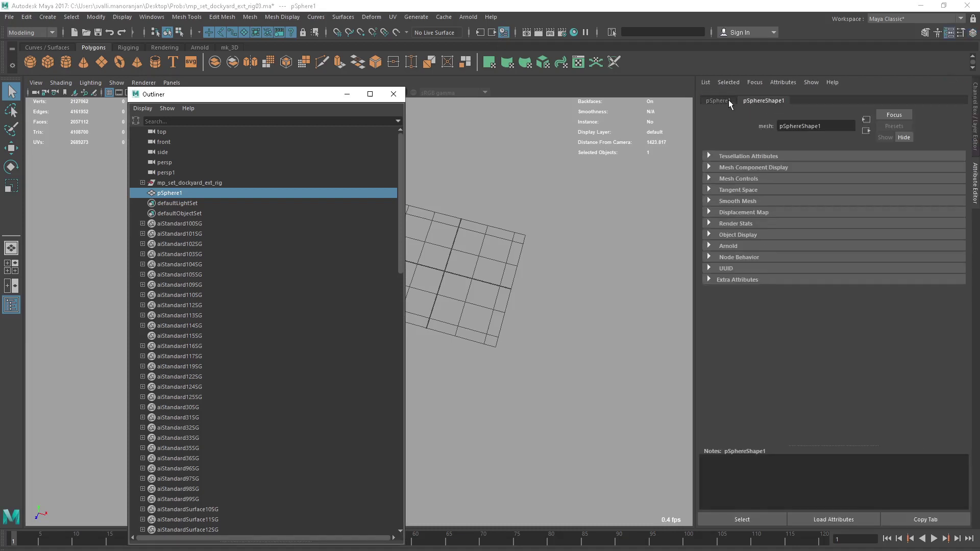
click(728, 100)
click(757, 99)
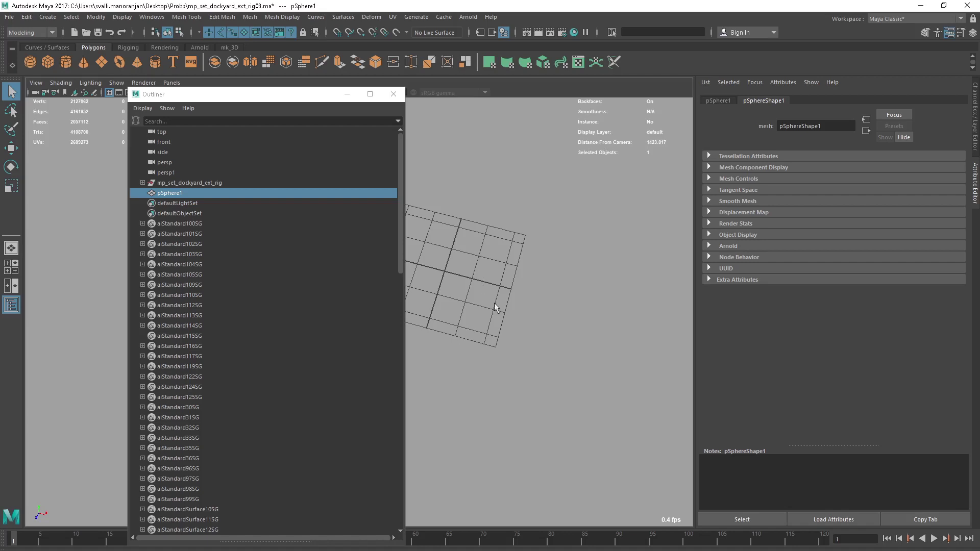
alt+drag(494, 302, 667, 329)
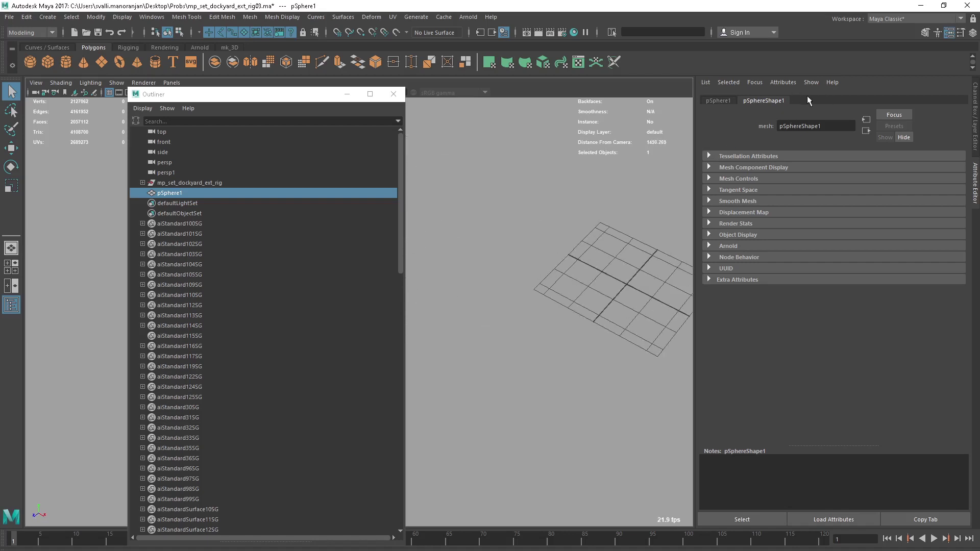
alt+middle_drag(587, 258, 499, 280)
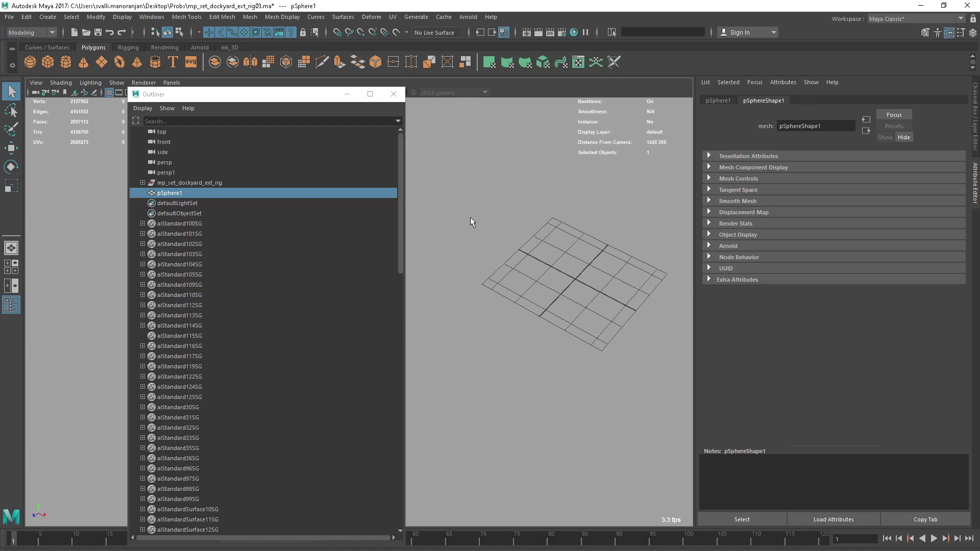
Show the new sphere's transform and shape nodes in the Node Editor beside the Outliner
click(143, 19)
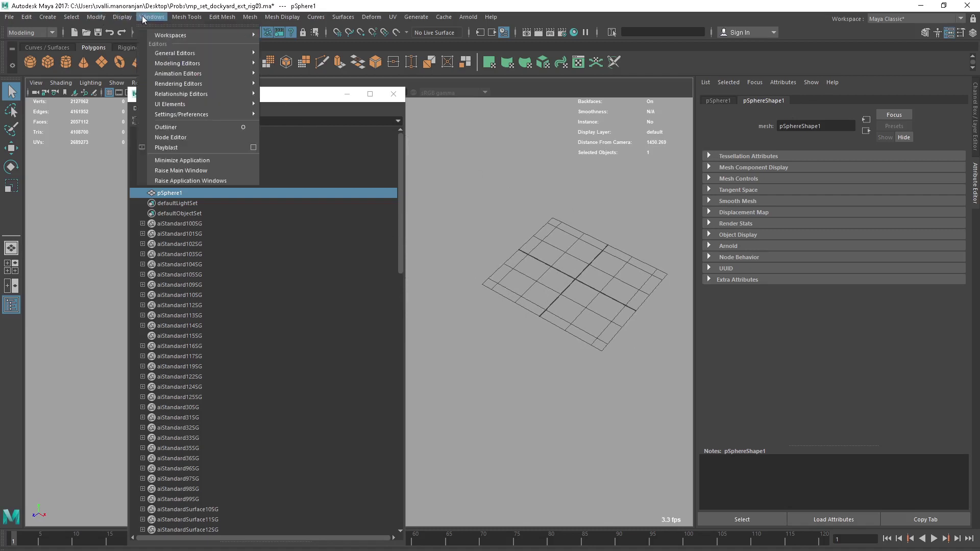
click(173, 137)
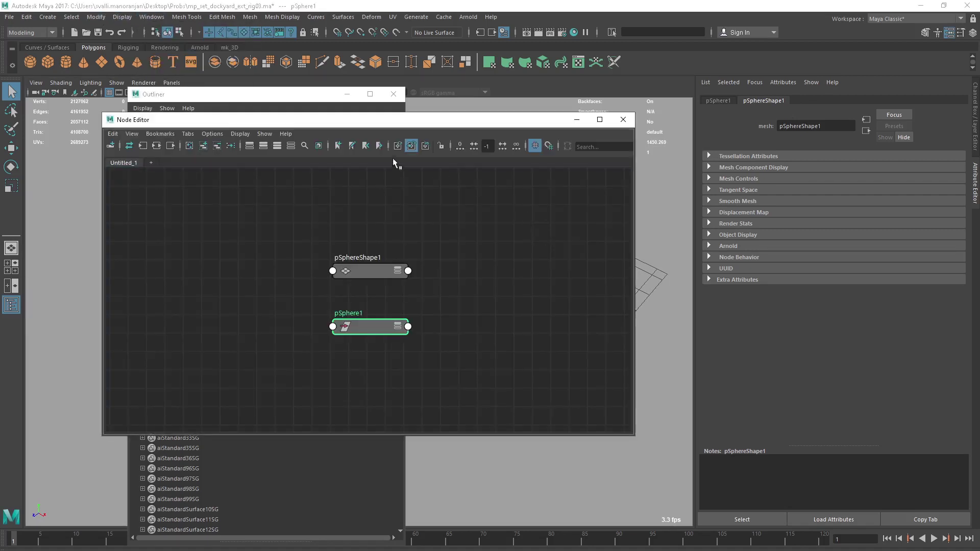
drag(393, 120, 694, 108)
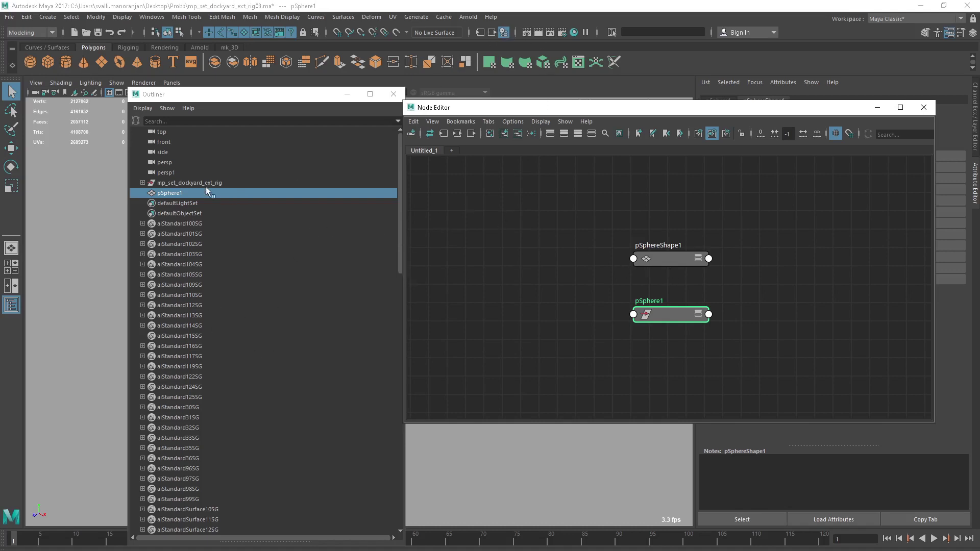
Make the Outliner list all scene nodes instead of only DAG objects, and find the polySphere1 node
drag(232, 98, 169, 48)
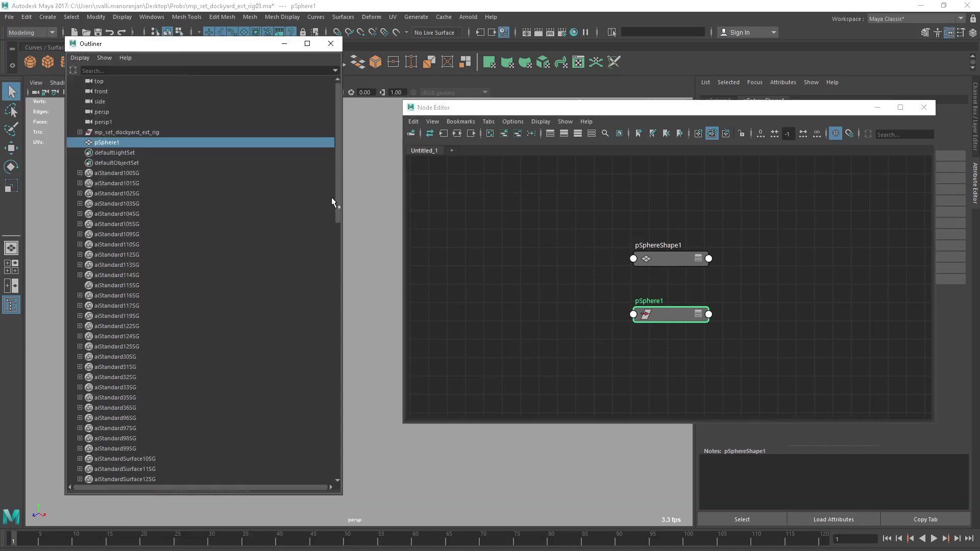
drag(337, 203, 335, 458)
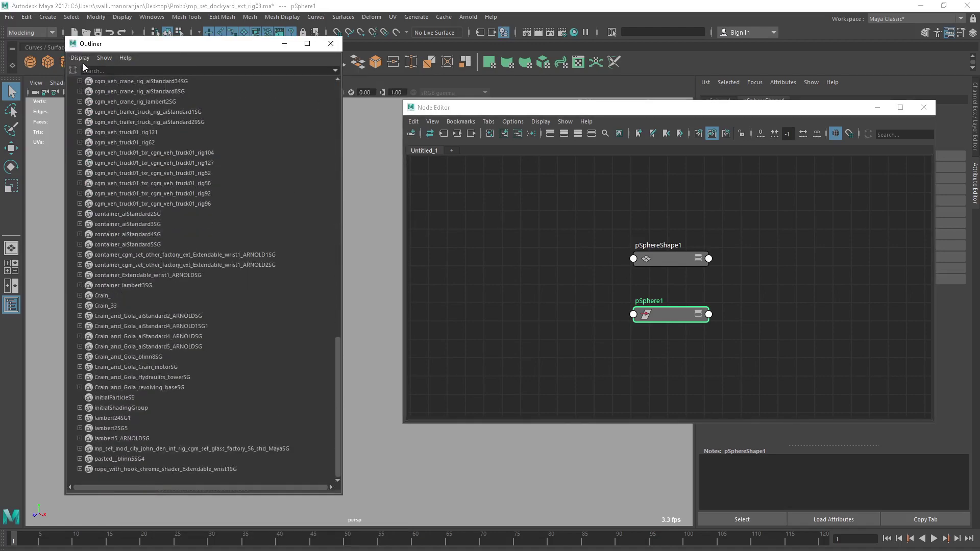
click(79, 58)
click(102, 75)
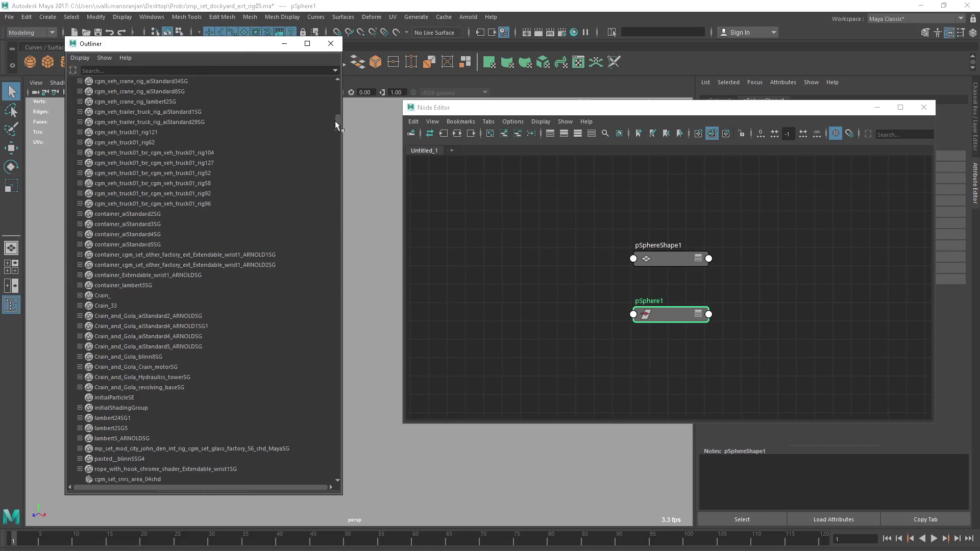
drag(335, 120, 332, 415)
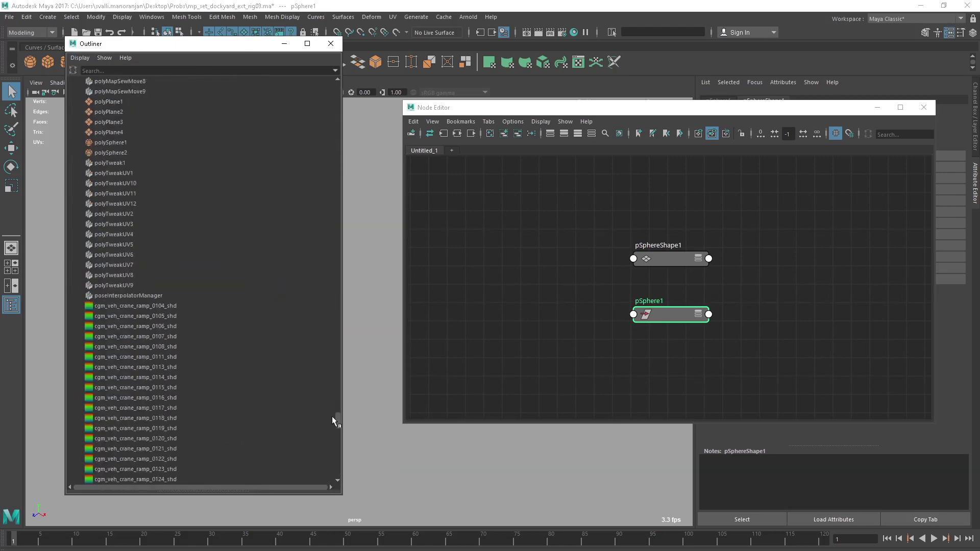
Add the polySphere1 node to the Node Editor graph, hide the Outliner and place the node before pSphereShape1
click(124, 142)
middle_drag(115, 142, 549, 259)
click(284, 43)
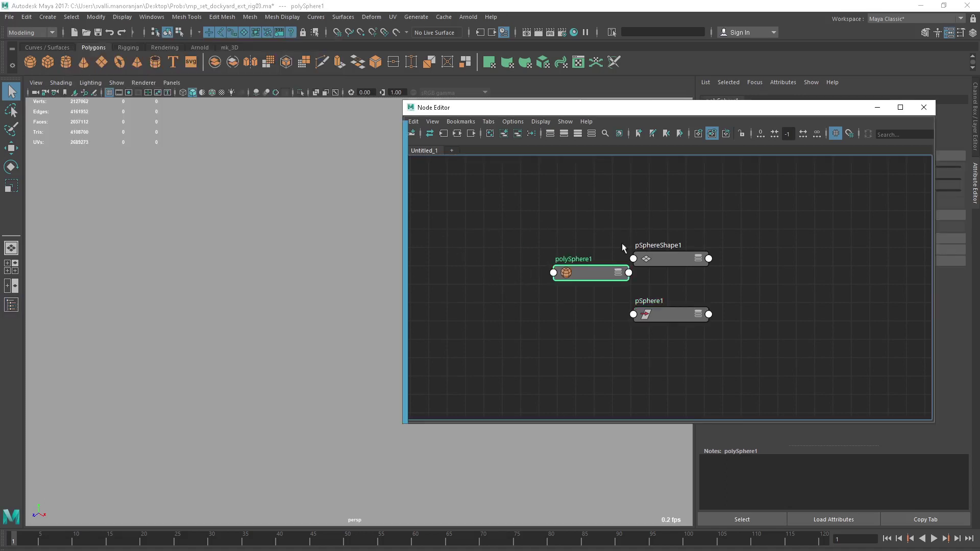
drag(608, 274, 564, 258)
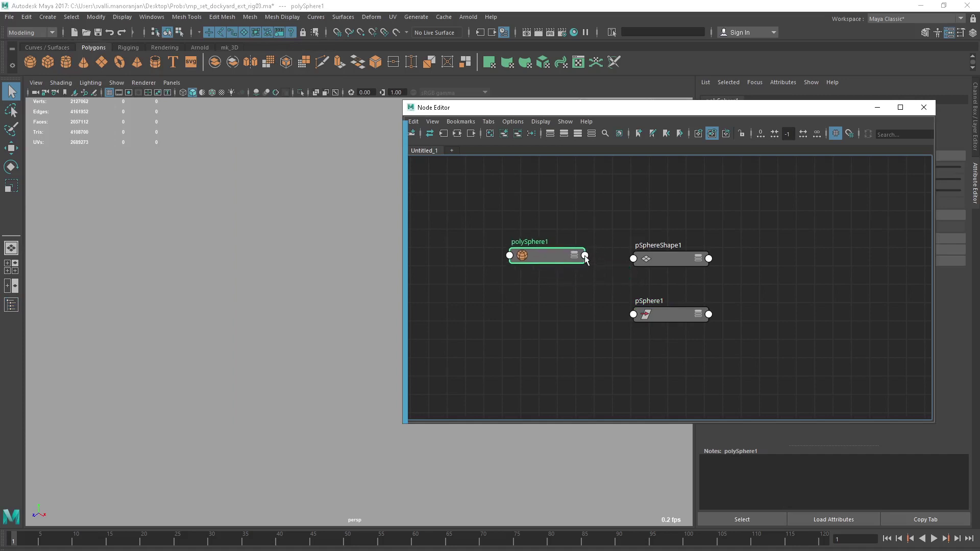
Connect the output of polySphere1 to the In Mesh input of pSphereShape1 in the Node Editor
click(585, 256)
click(604, 262)
click(635, 259)
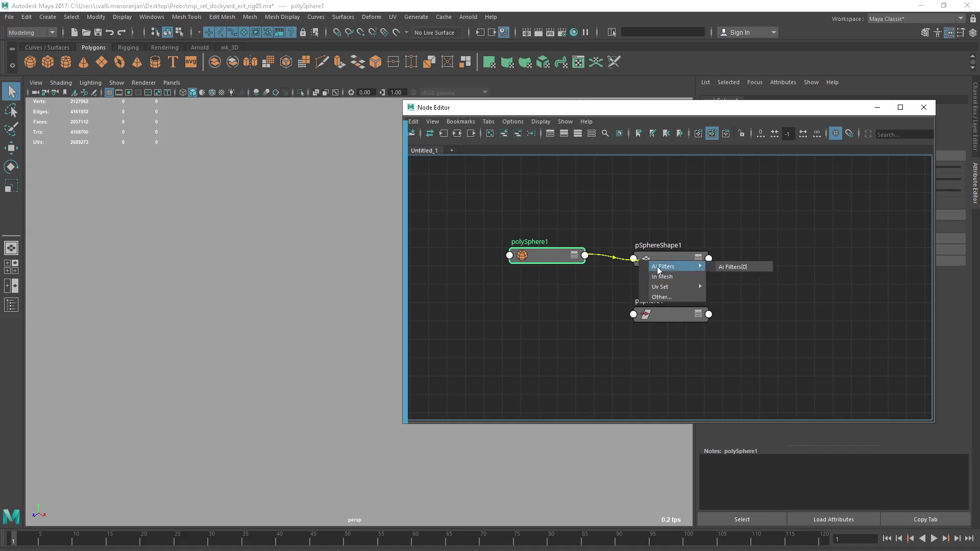
click(668, 277)
click(681, 263)
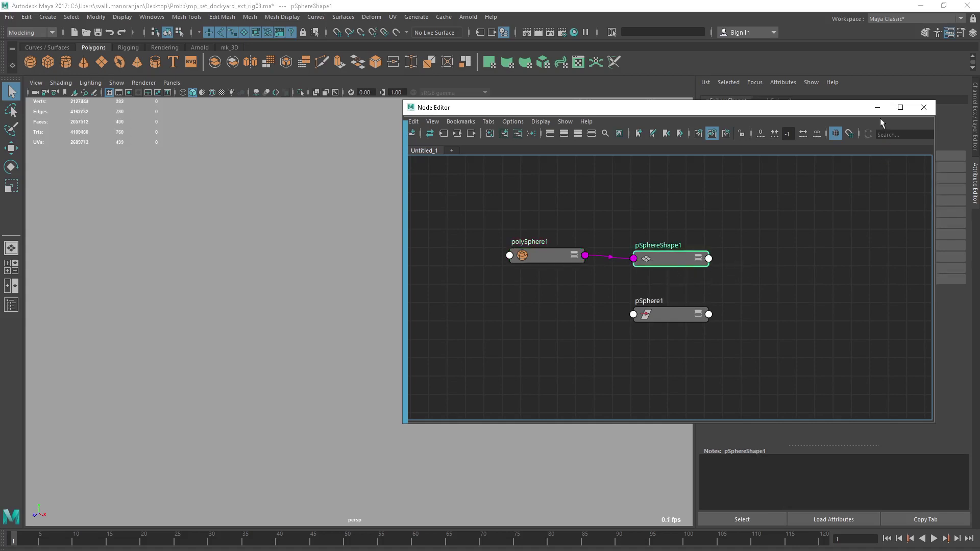
Move the Node Editor out of the way, frame the sphere in the perspective view and inspect its surface from different angles
drag(880, 118, 547, 159)
click(556, 152)
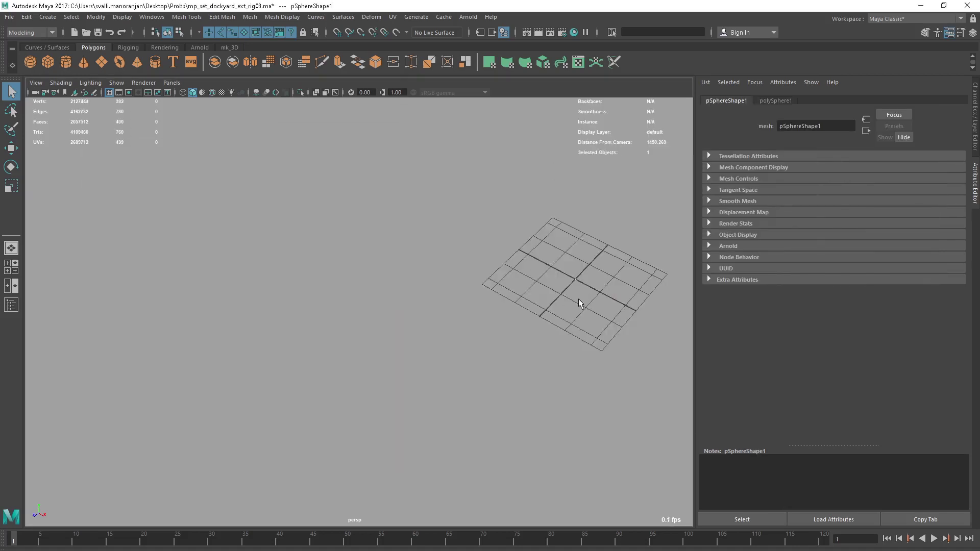
key(f)
alt+drag(486, 289, 531, 223)
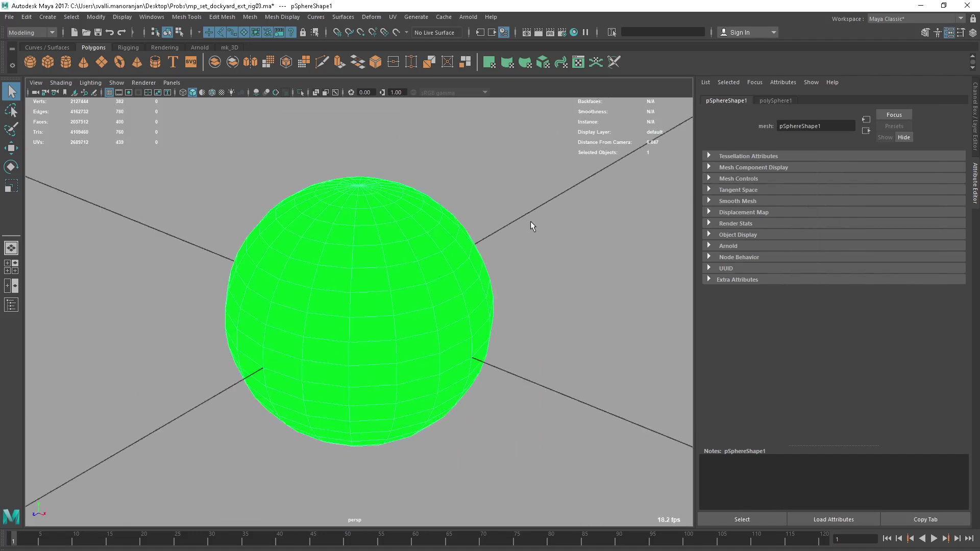
click(524, 252)
click(505, 274)
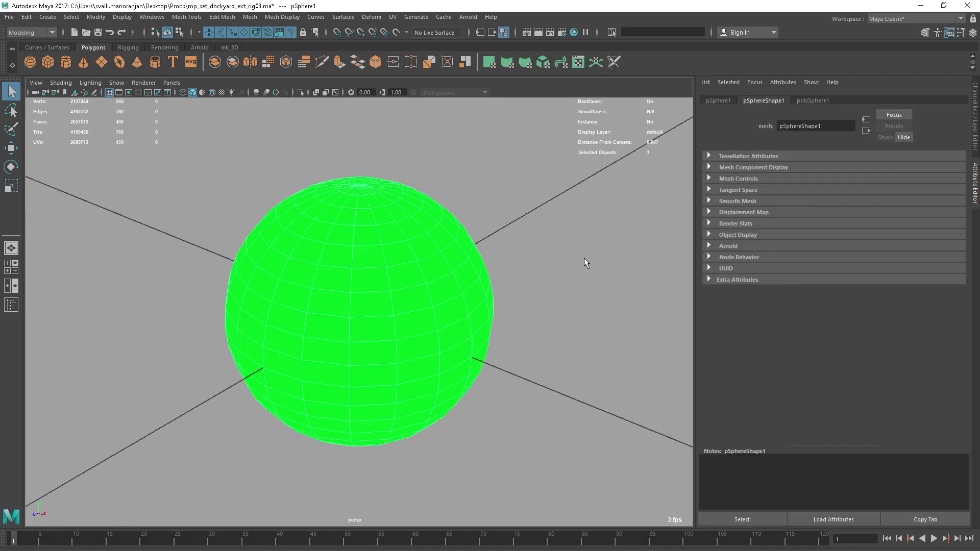
alt+drag(555, 310, 493, 305)
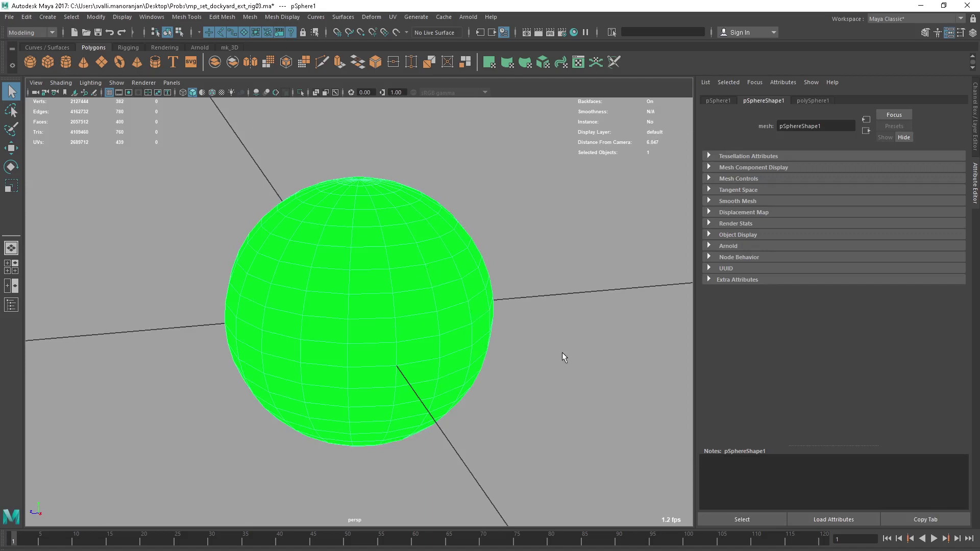
alt+right_drag(565, 357, 446, 306)
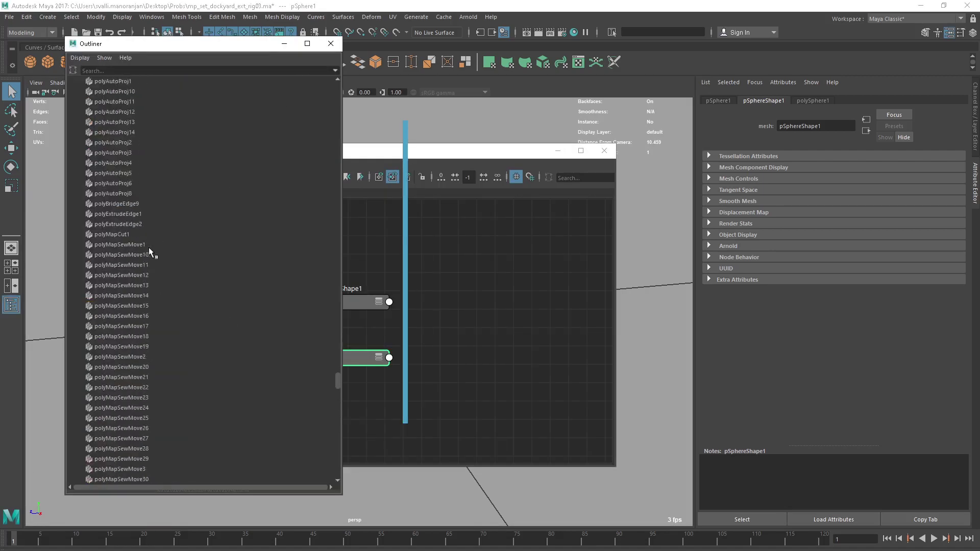
Close the Outliner, find the lambert1 material in the Hypershade and graph its shading network
click(331, 43)
click(230, 47)
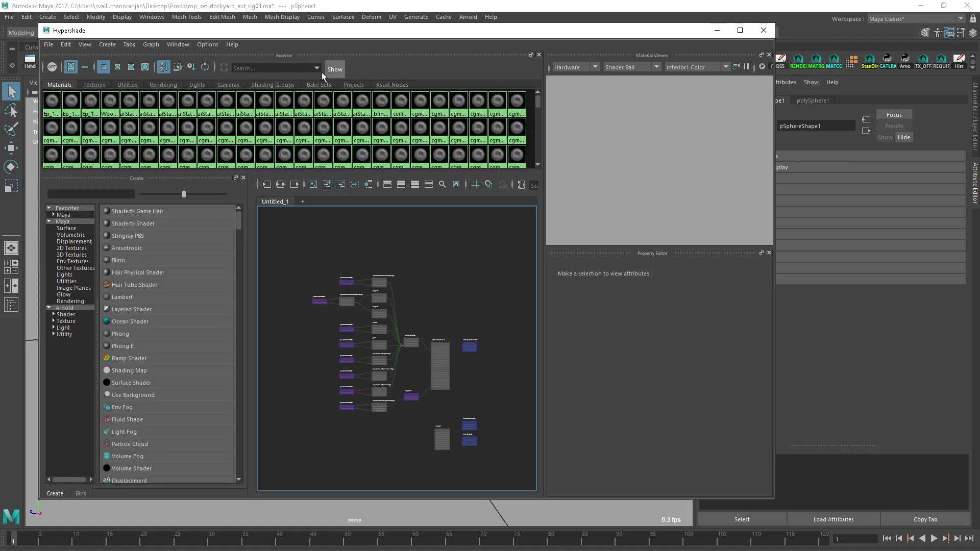
click(278, 69)
text(lamber)
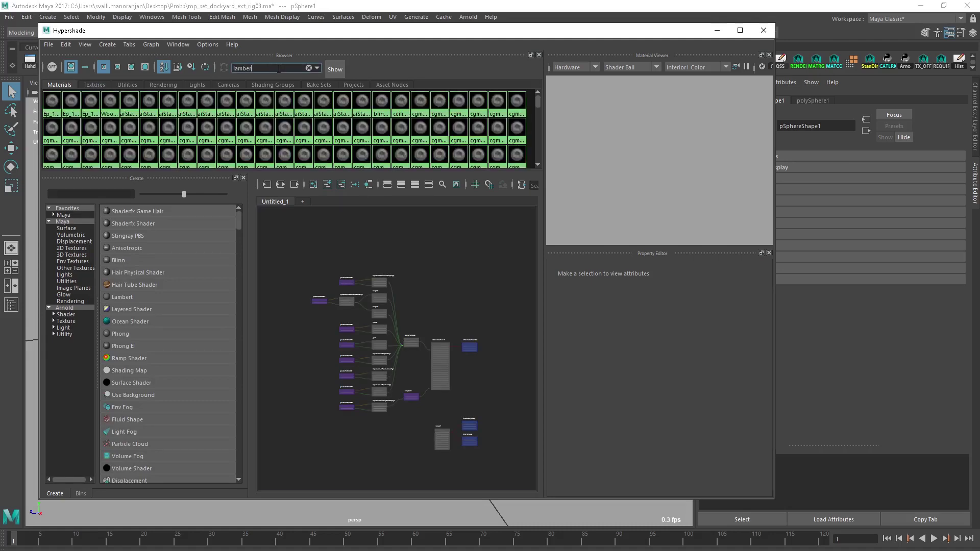
text(t1)
click(337, 69)
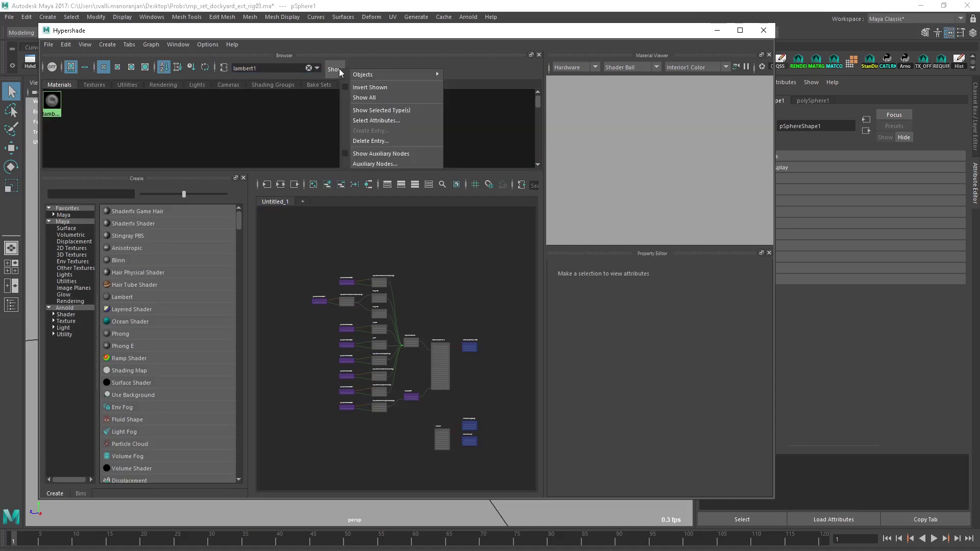
right_drag(51, 101, 105, 130)
Add initialShadingGroup from the Hypershade graph to the Node Editor, minimize the Hypershade and line the node up with pSphereShape1
click(452, 301)
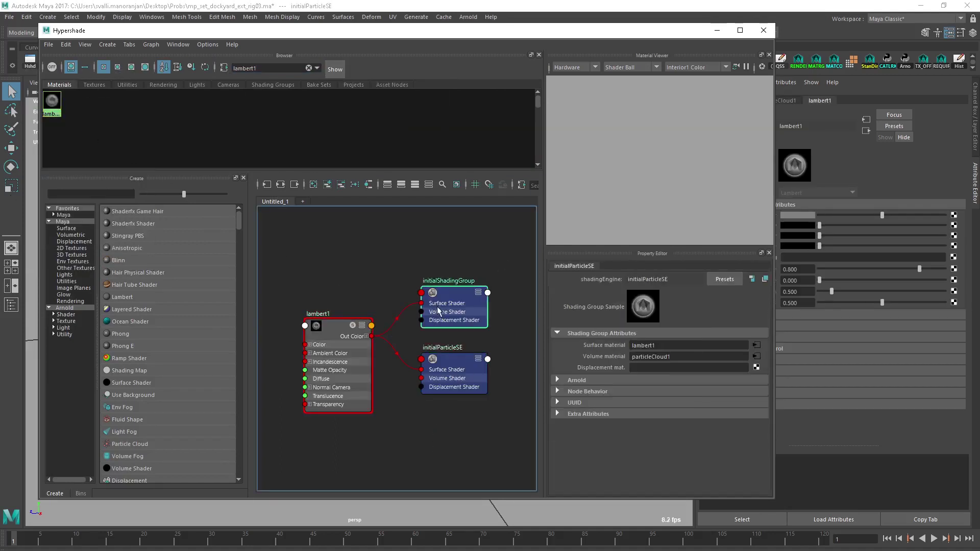
drag(706, 34, 370, 106)
middle_drag(117, 388, 470, 252)
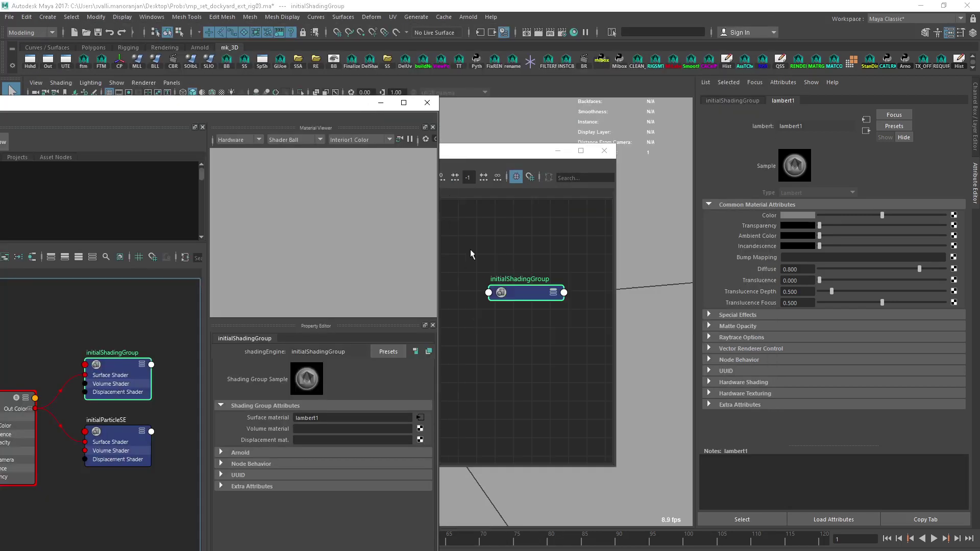
click(381, 103)
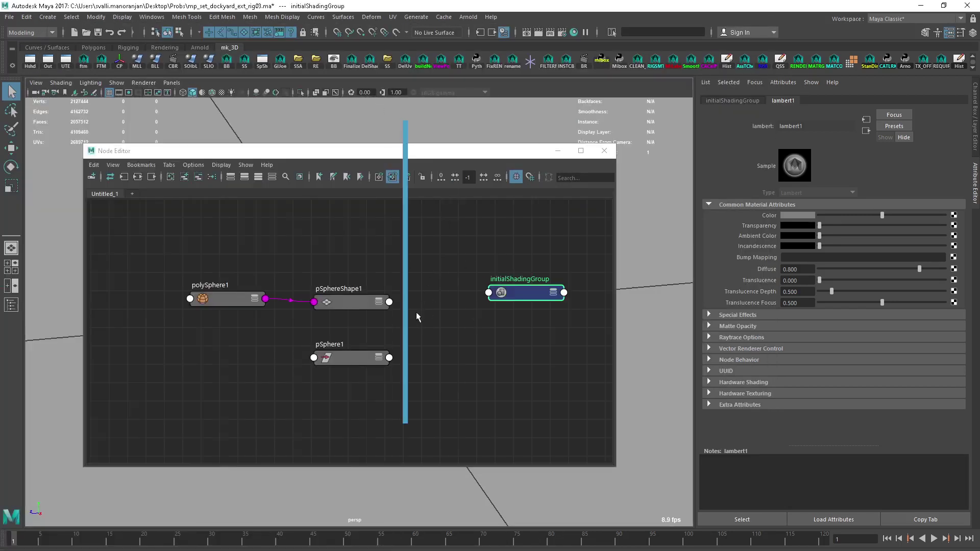
click(442, 154)
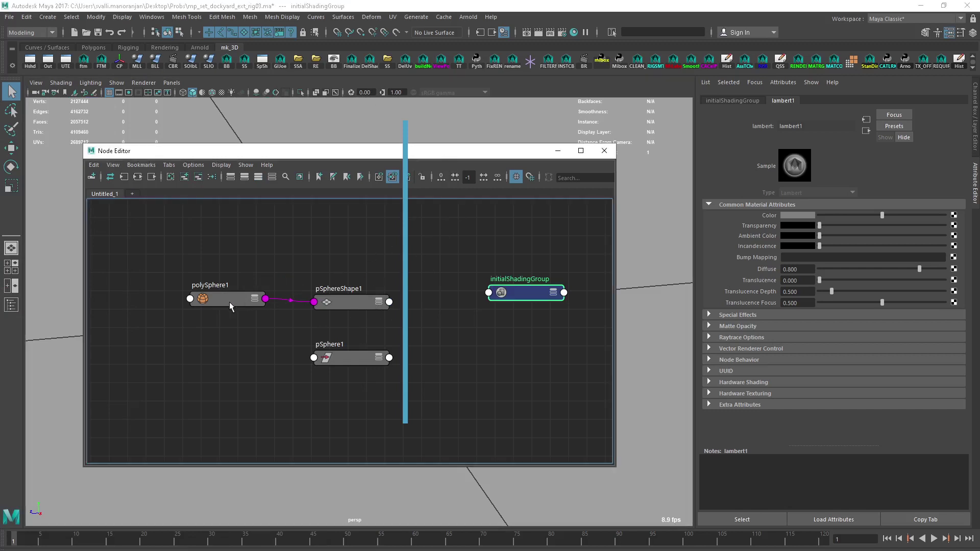
click(360, 305)
drag(505, 295, 506, 301)
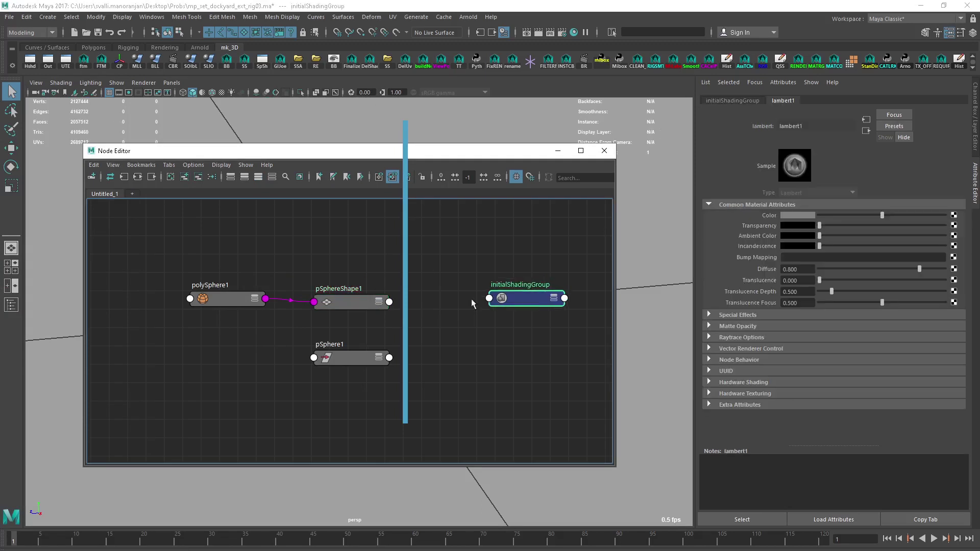
Try to connect the instObjGroups output of pSphereShape1 to the dagSetMembers input of initialShadingGroup
click(389, 302)
click(358, 304)
click(390, 302)
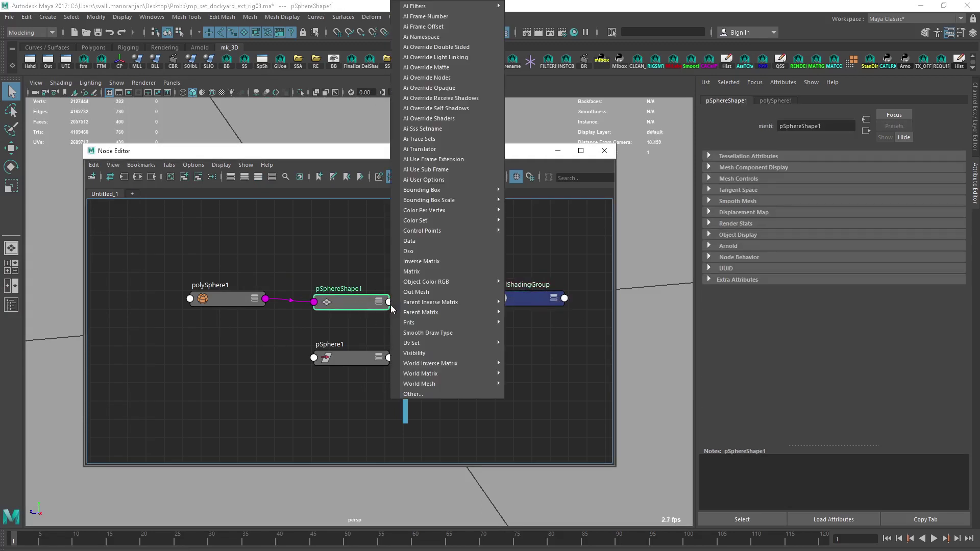
click(411, 395)
scroll(358, 414, down, 8)
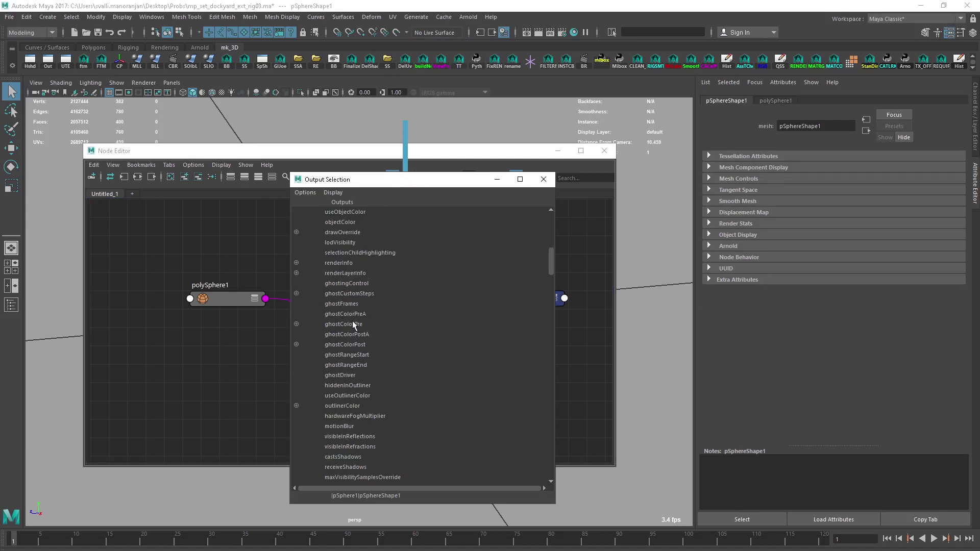
scroll(357, 355, up, 10)
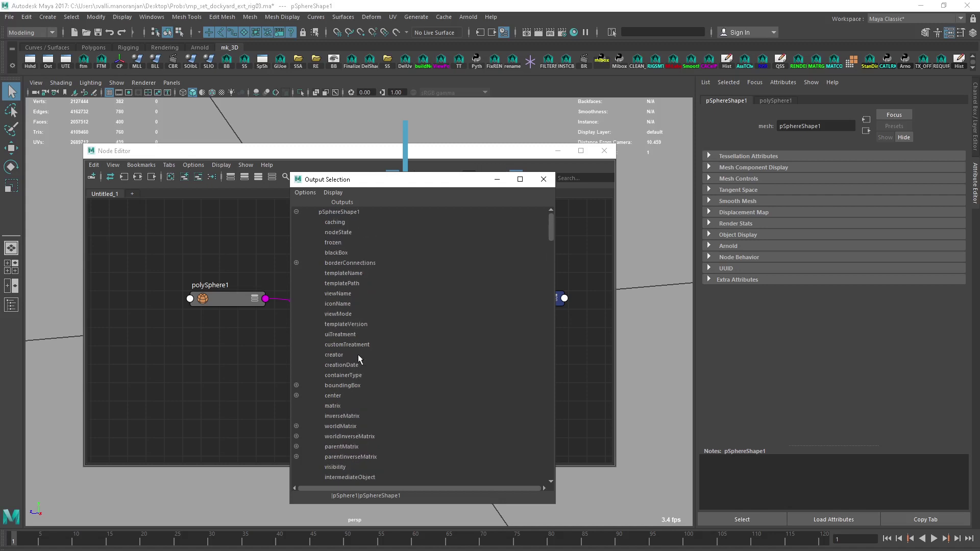
scroll(354, 390, down, 10)
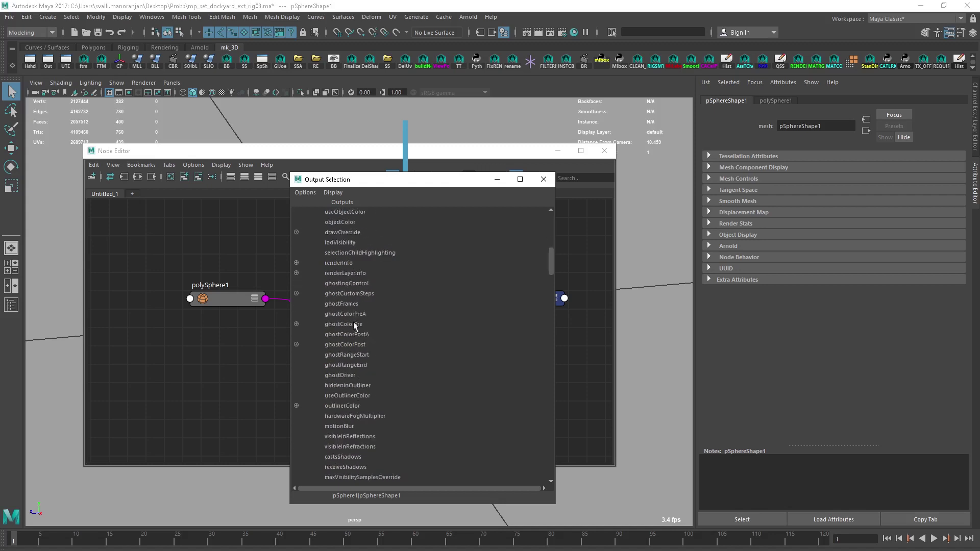
scroll(353, 317, down, 5)
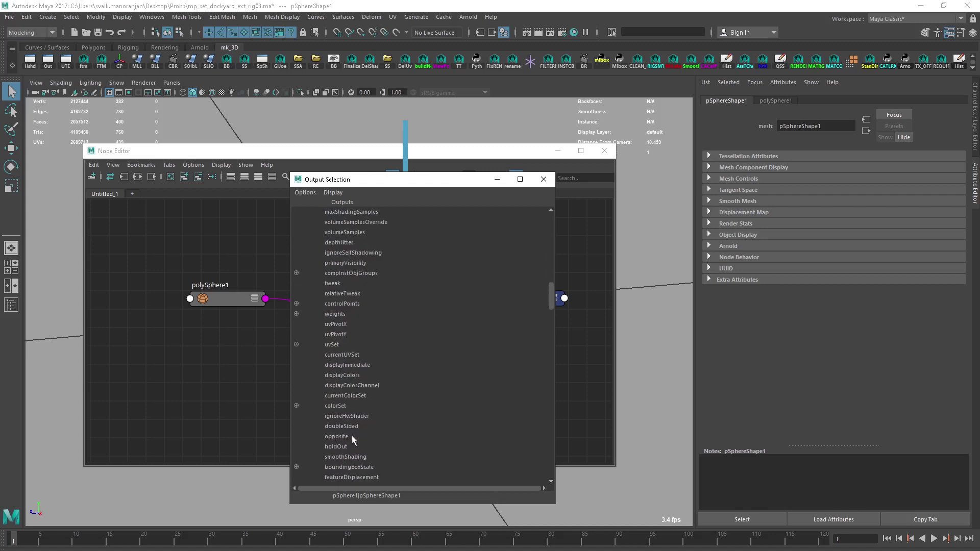
scroll(354, 354, down, 10)
scroll(356, 355, up, 20)
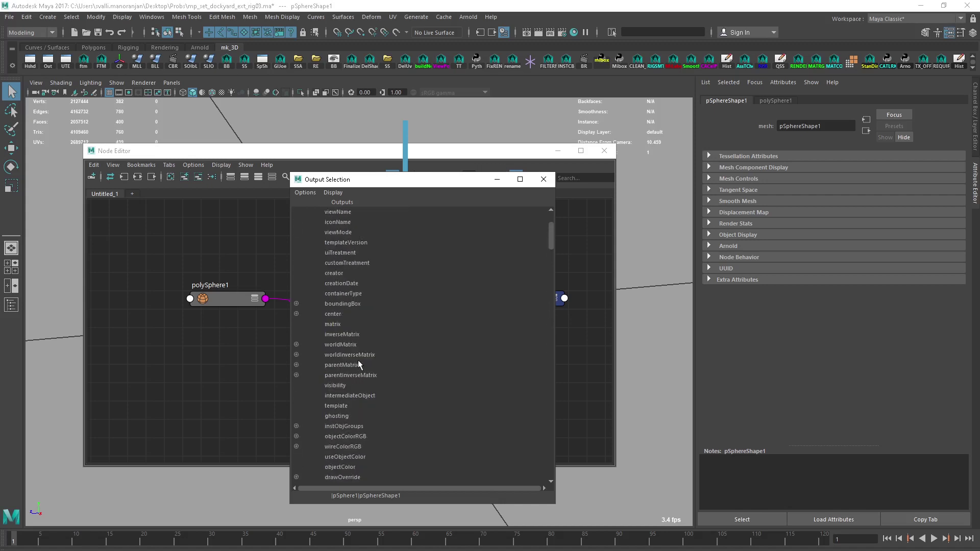
click(347, 427)
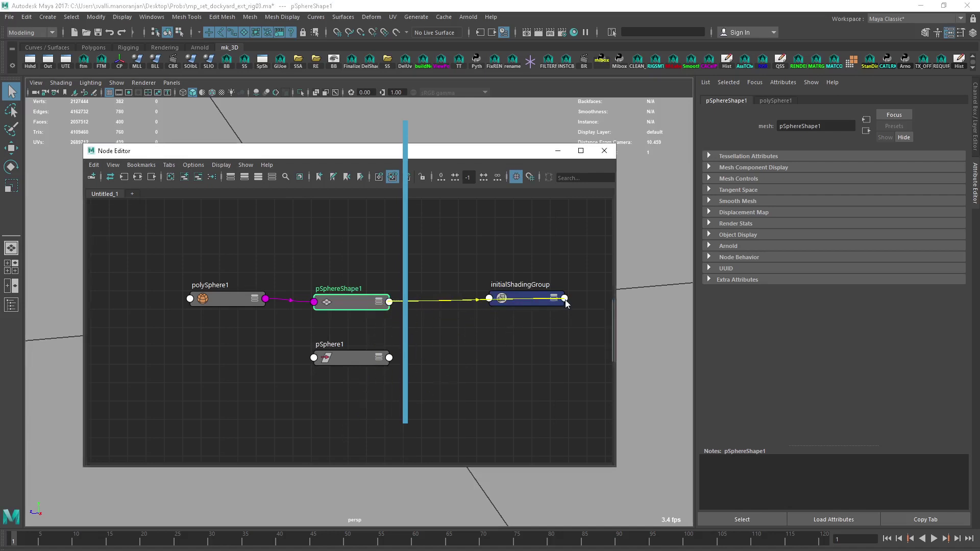
click(564, 299)
click(595, 357)
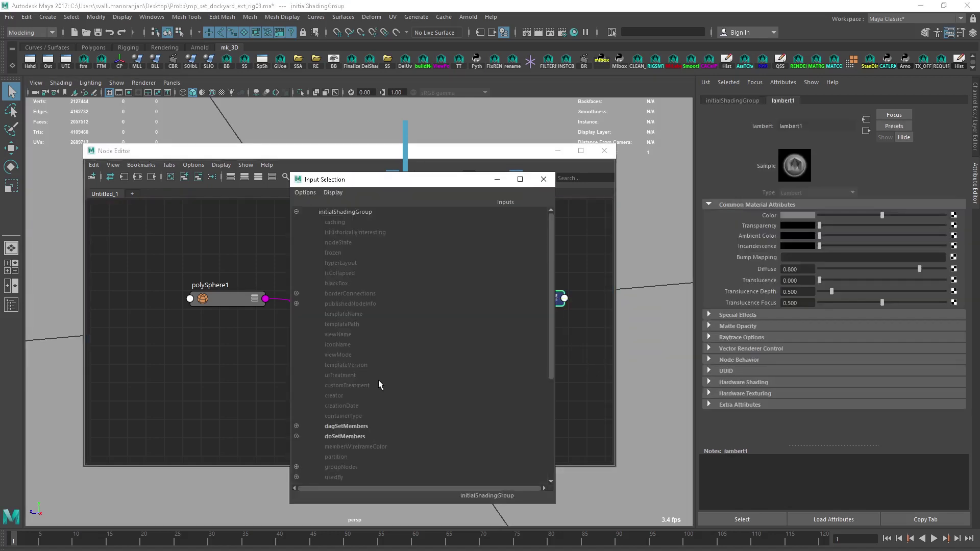
click(351, 427)
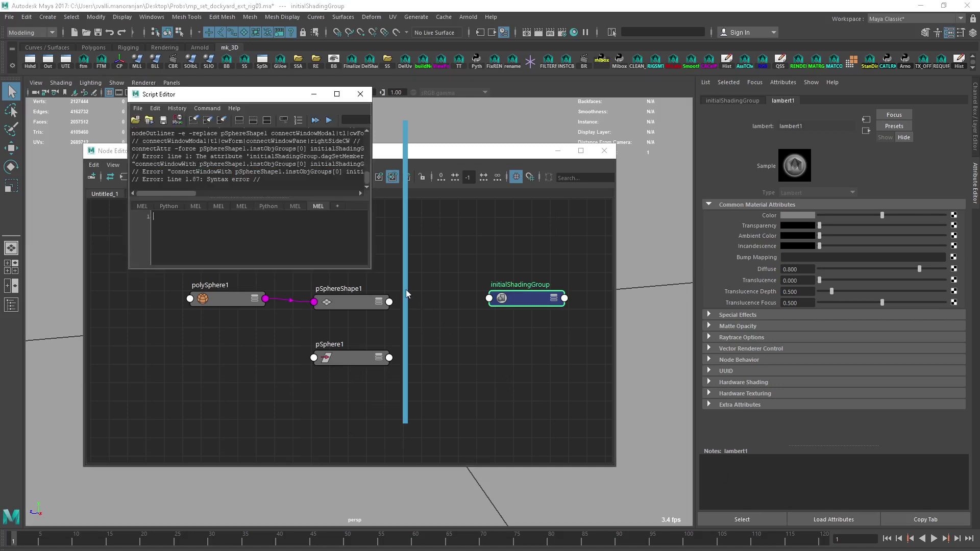
Read the Script Editor's log of the connection attempt and check the Node Behavior attributes of initialShadingGroup
drag(370, 272, 690, 407)
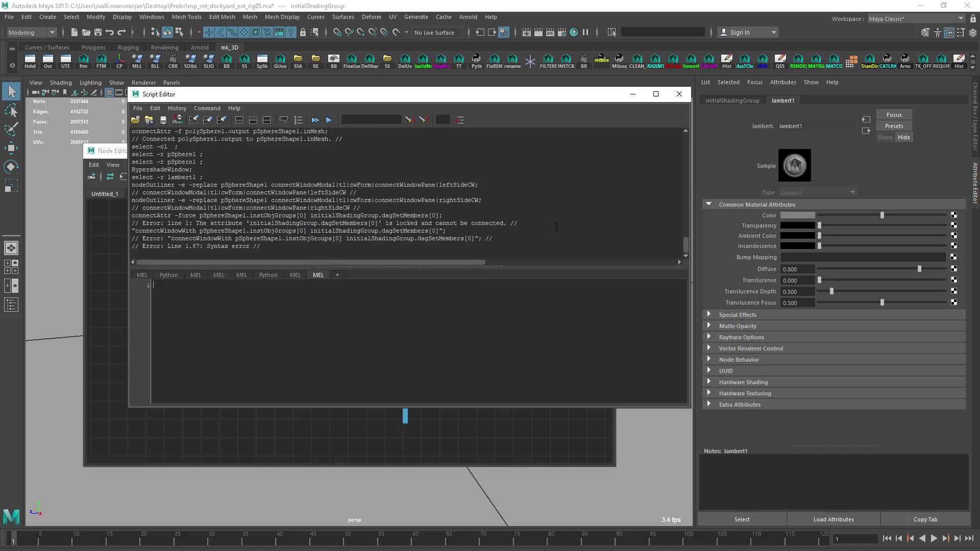
click(679, 94)
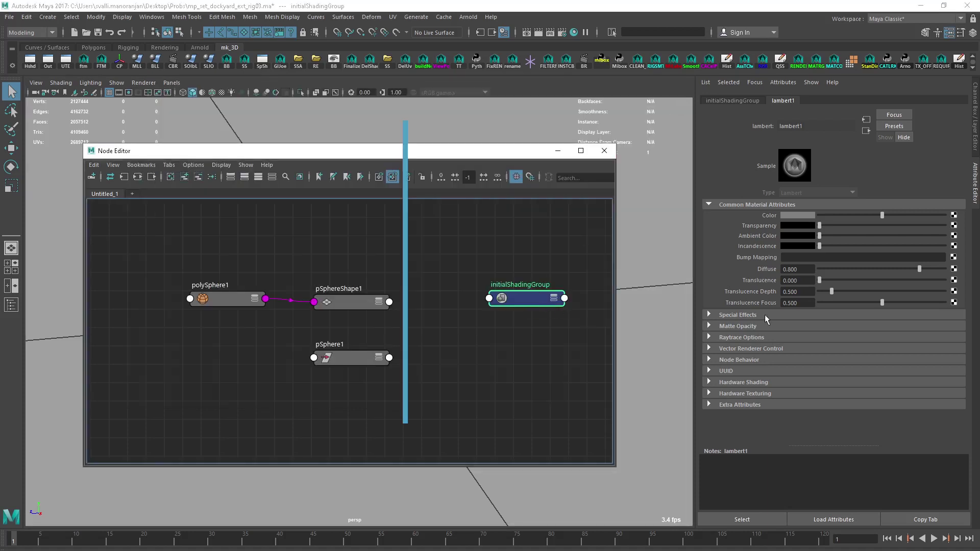
click(734, 100)
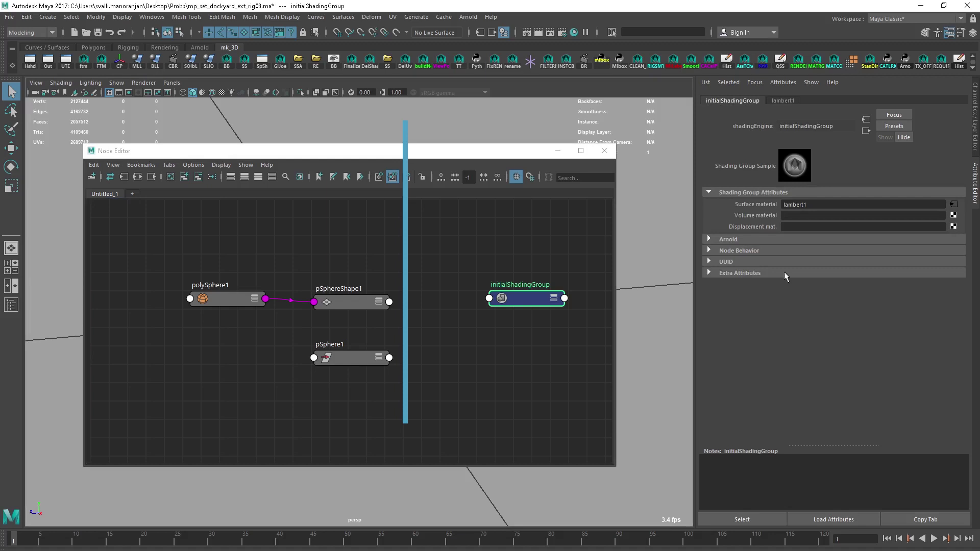
click(739, 250)
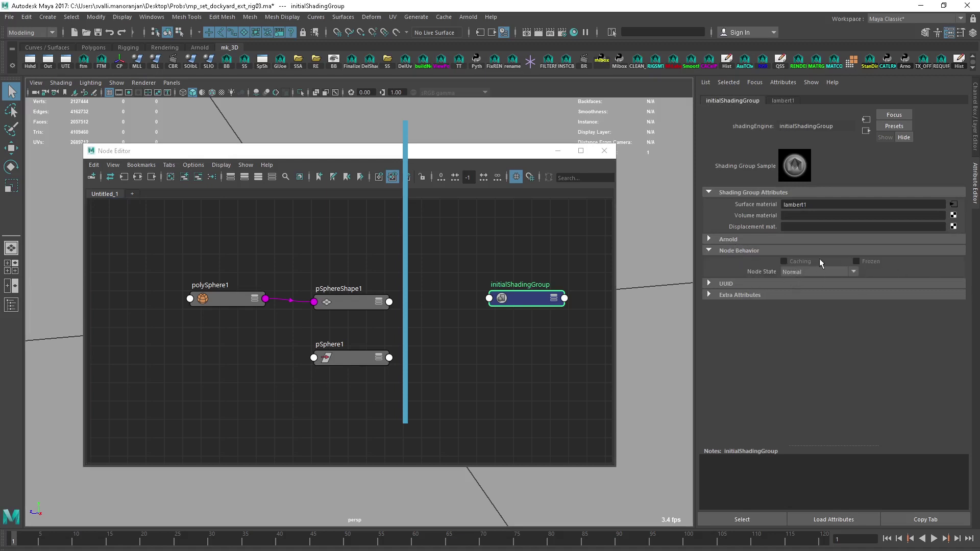
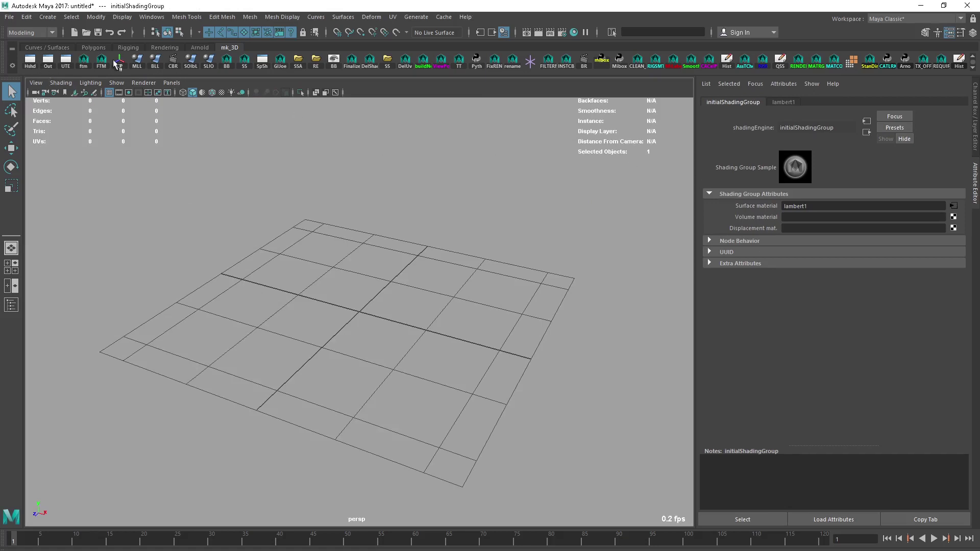
Examine the Node Behavior attributes of initialShadingGroup in the empty scene for comparison, with the Outliner displayed
click(48, 61)
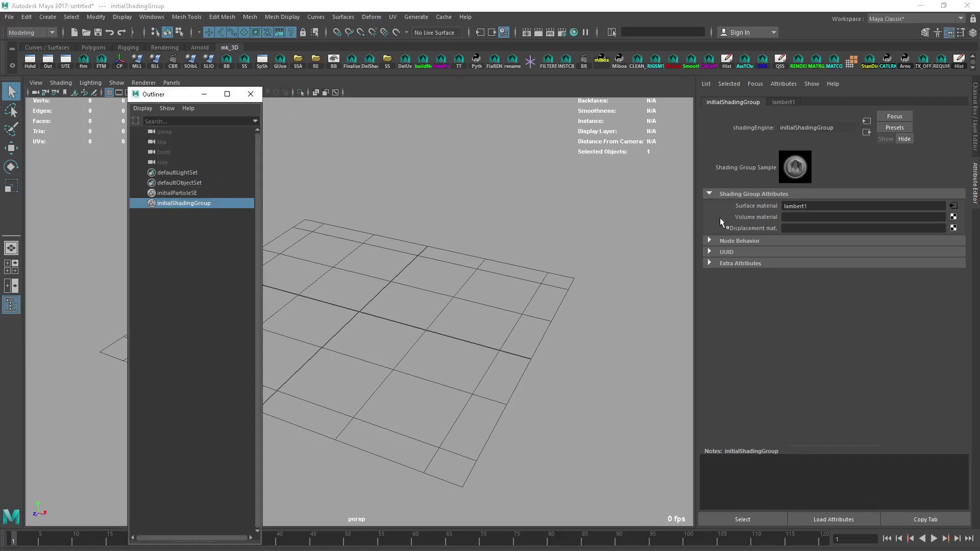
click(744, 240)
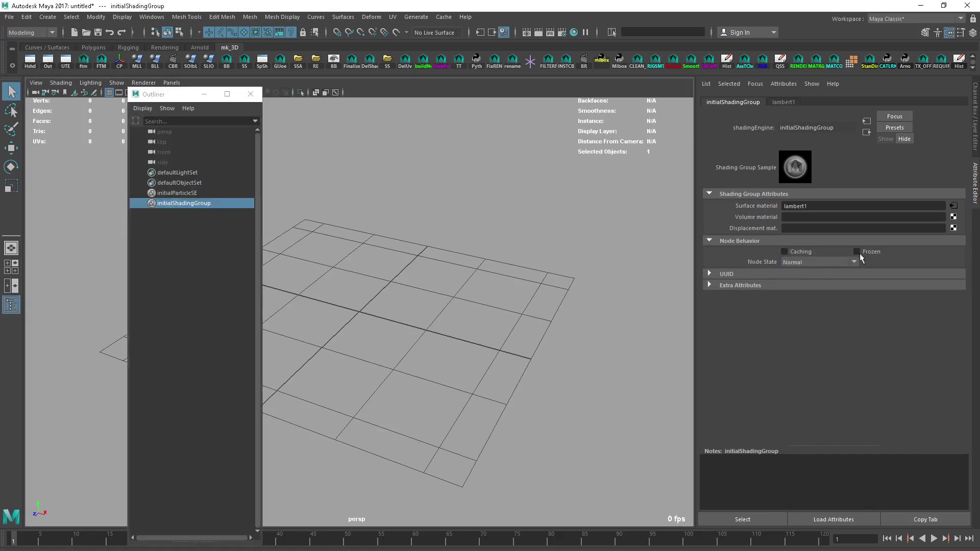
click(590, 260)
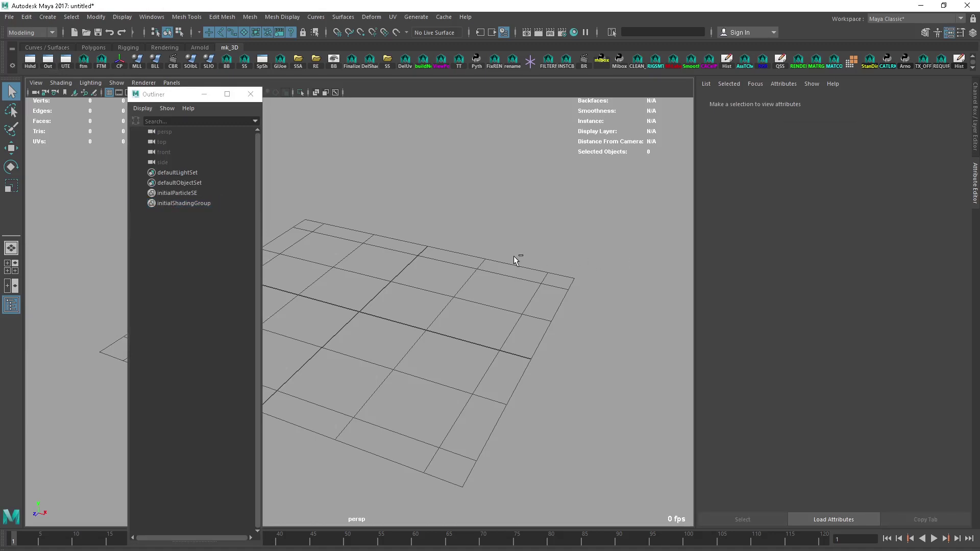
key(ctrl+i)
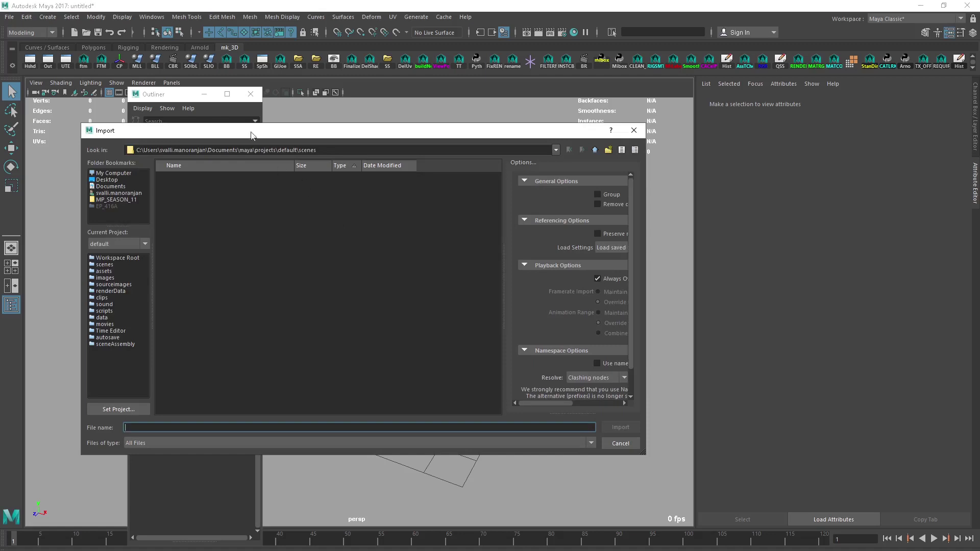
click(619, 443)
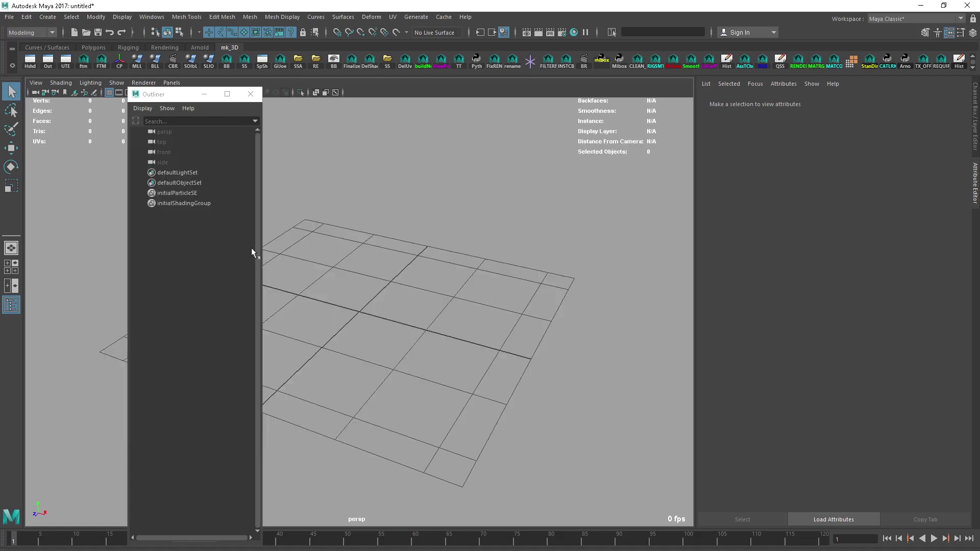
click(186, 203)
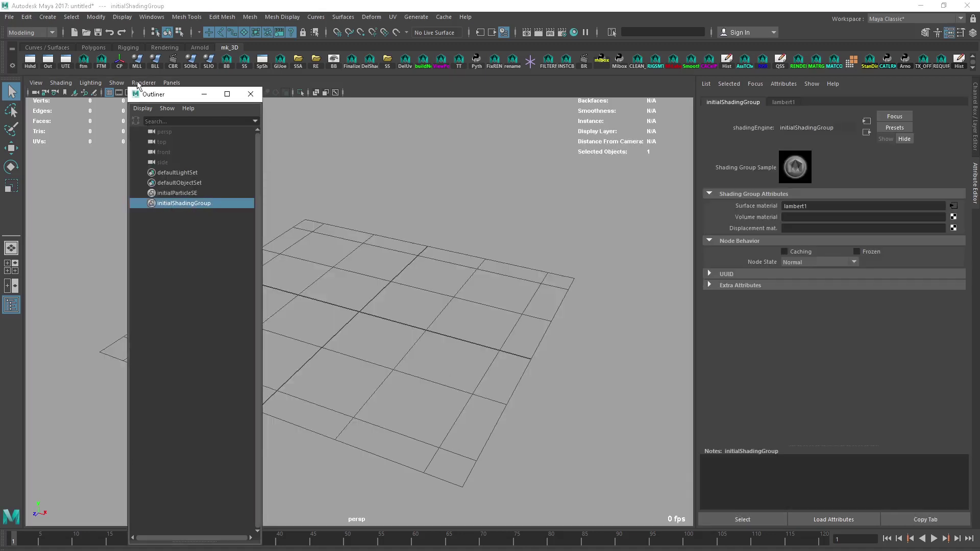
Import mp_set_dockyard_ext_rig03.ma from the Probs folder on the Desktop into the empty scene
click(449, 321)
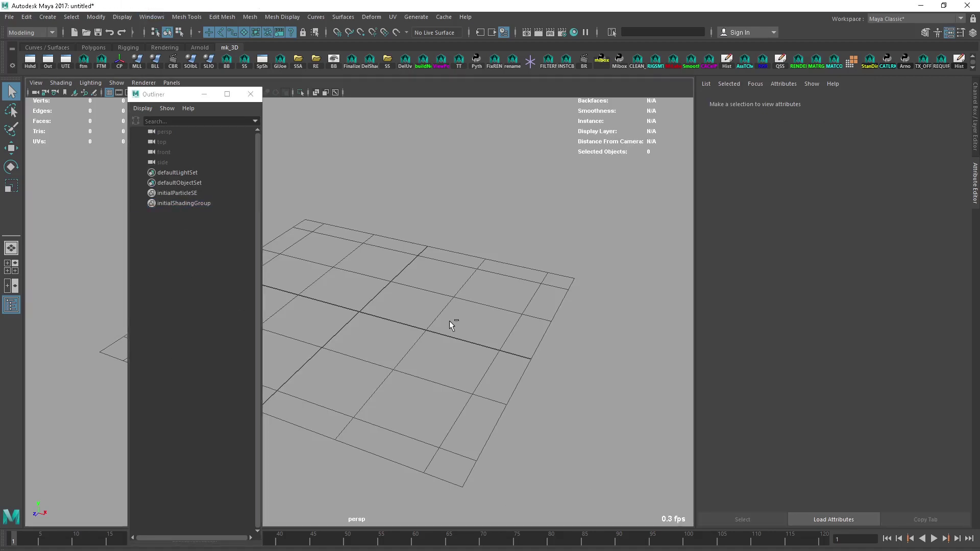
key(ctrl+i)
click(113, 179)
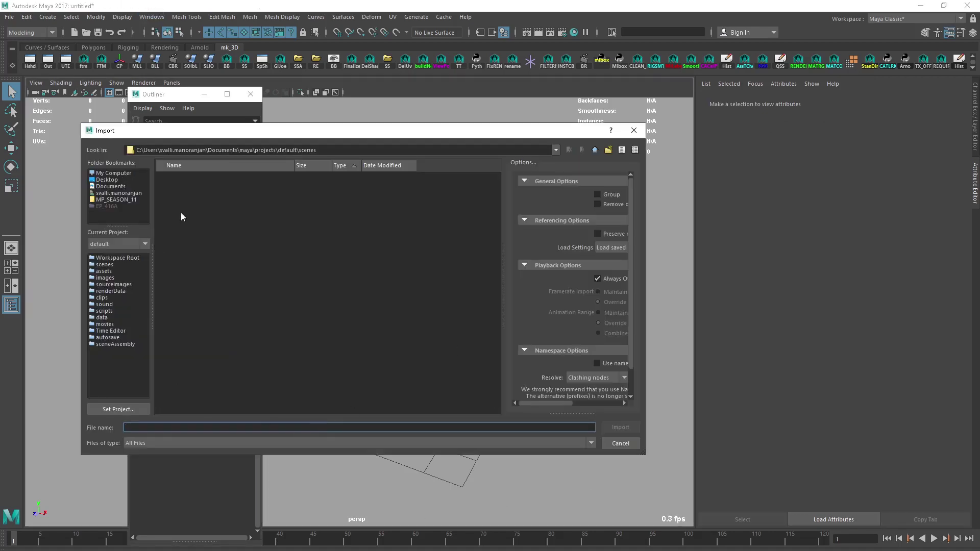
double_click(173, 209)
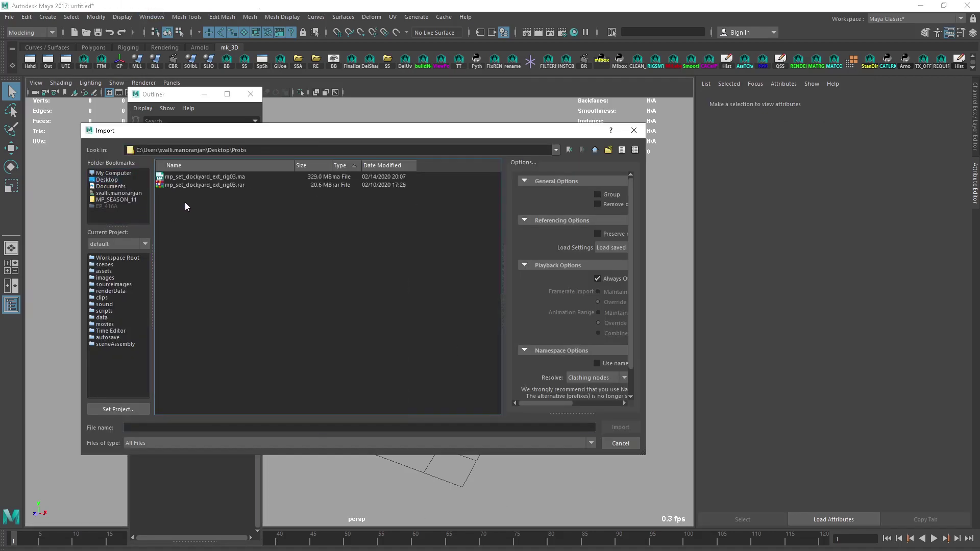
click(200, 176)
click(621, 427)
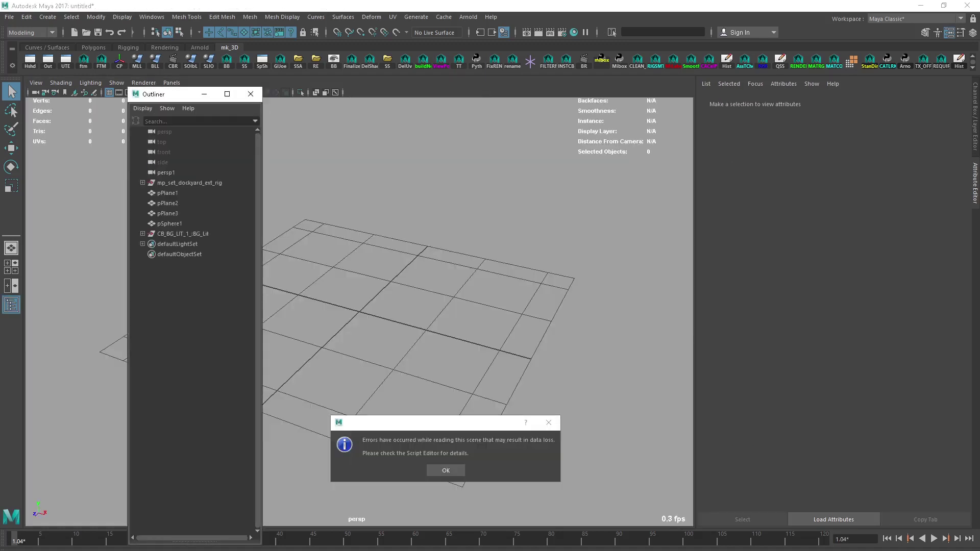
click(447, 470)
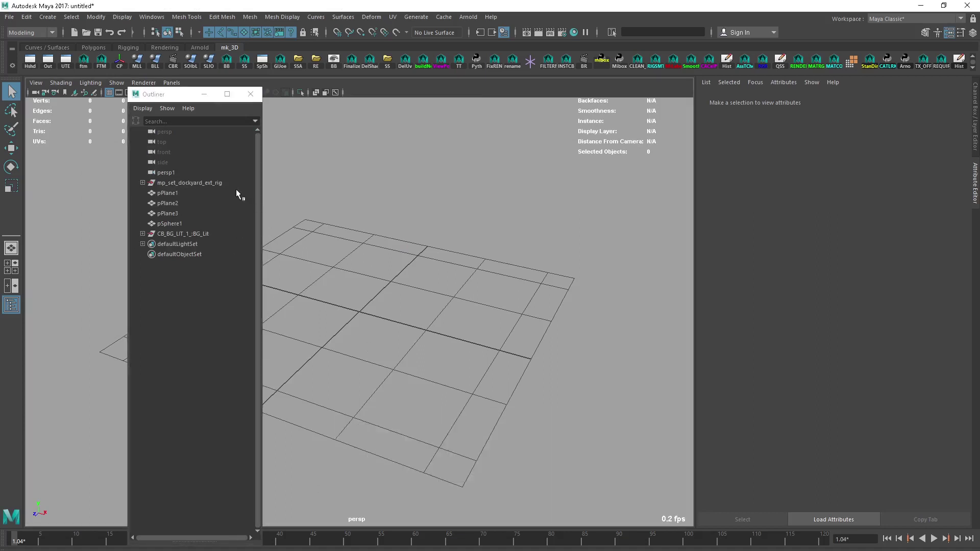
Delete the imported pPlane1, pPlane2, pPlane3 and pSphere1 objects and create a new polygon sphere
drag(236, 190, 179, 222)
key(Delete)
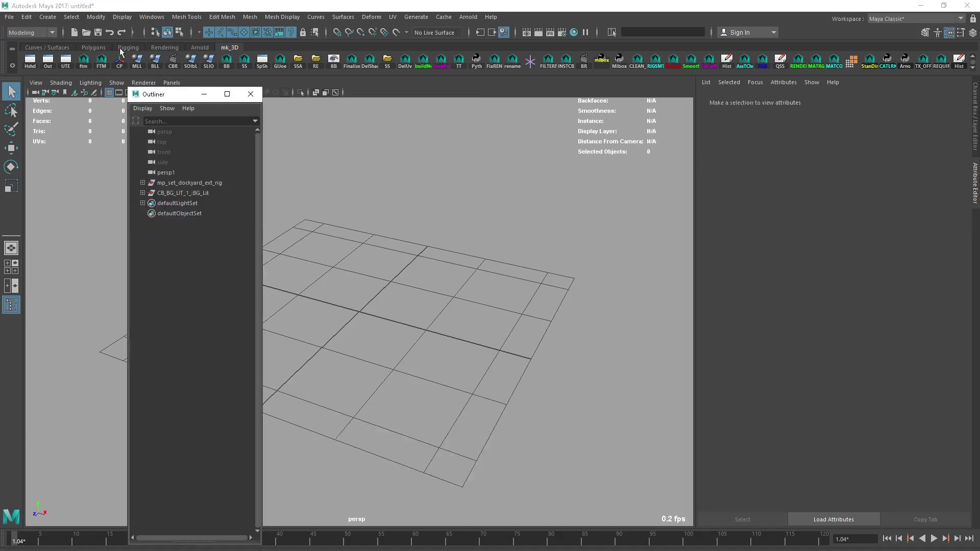
click(93, 48)
click(30, 62)
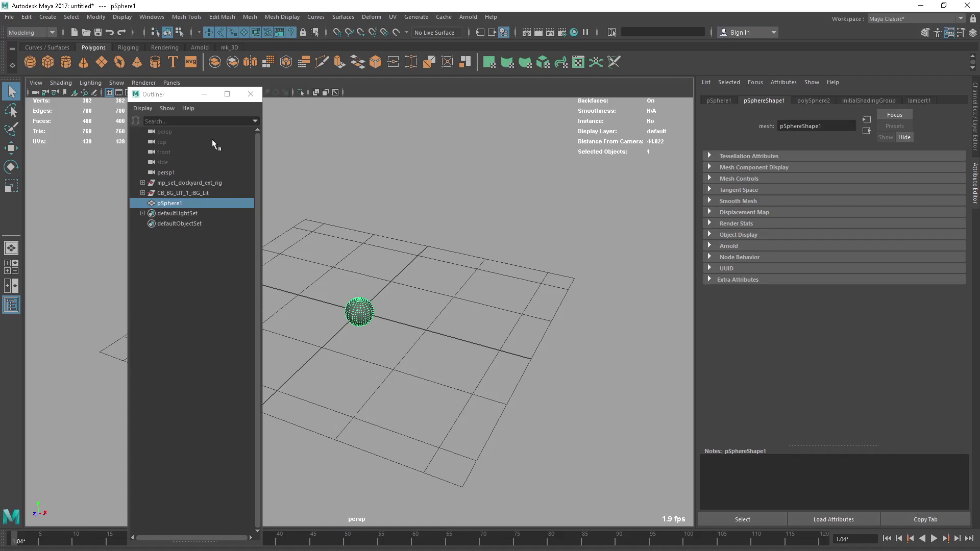
Turn off DAG Objects Only in the Outliner to list every imported node, and close the Outliner
click(153, 111)
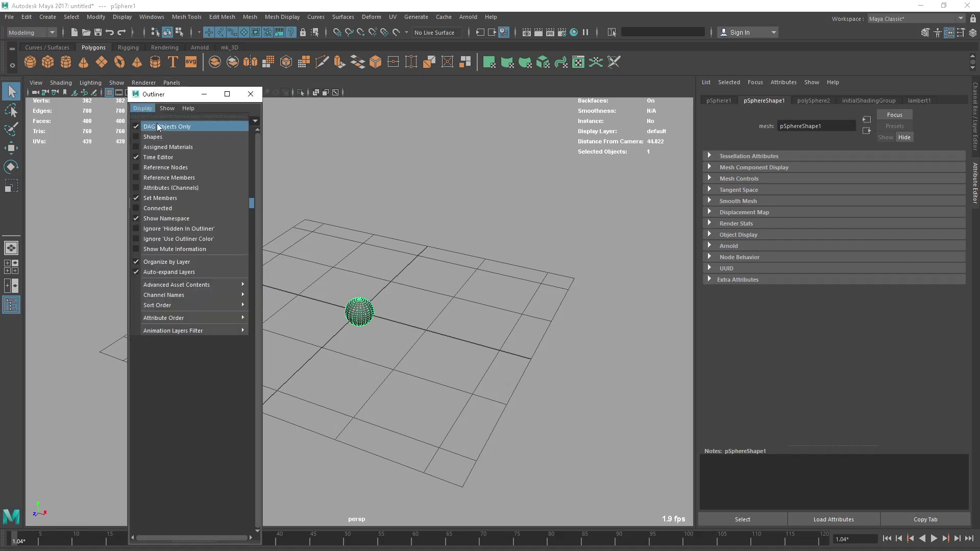
click(159, 128)
mouse_move(258, 145)
mouse_down()
mouse_move(269, 456)
mouse_move(254, 202)
mouse_move(263, 140)
mouse_up()
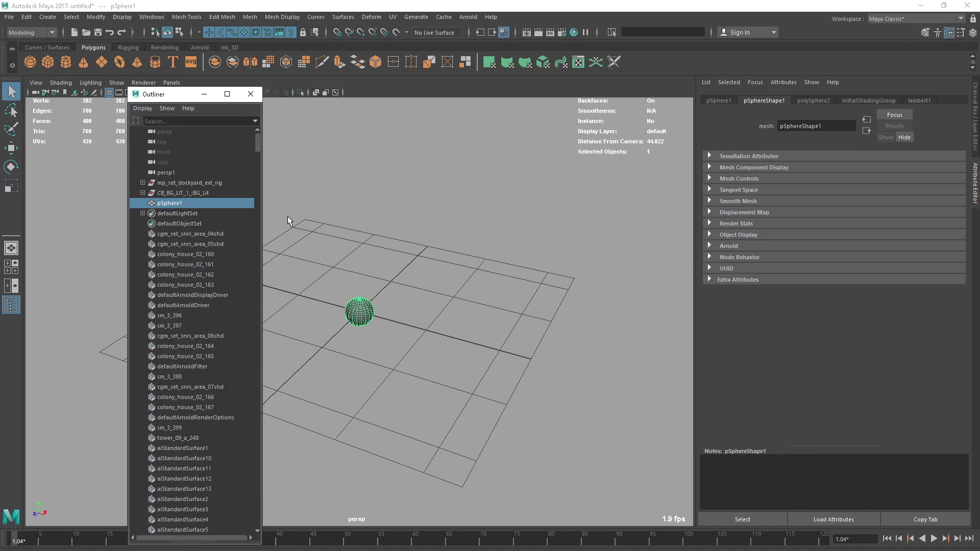
click(250, 94)
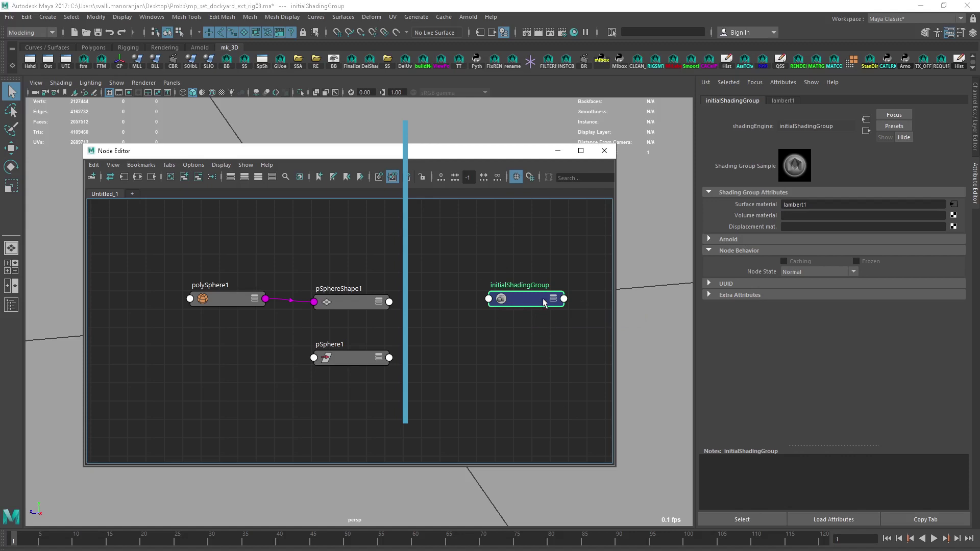
In the original dockyard scene, close the Node Editor, minimize the Hypershade and assign a new Lambert material to pSphere1
click(604, 151)
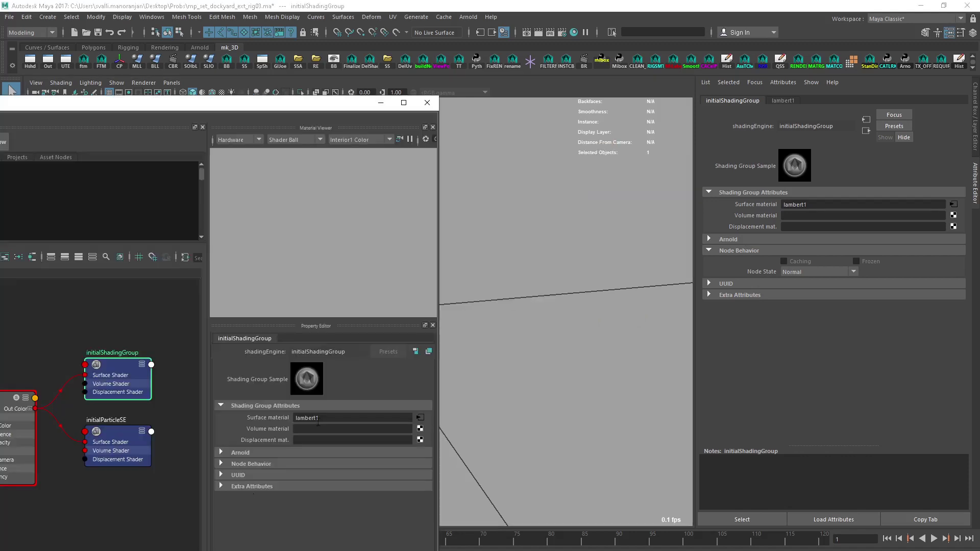
click(382, 103)
click(384, 283)
click(176, 47)
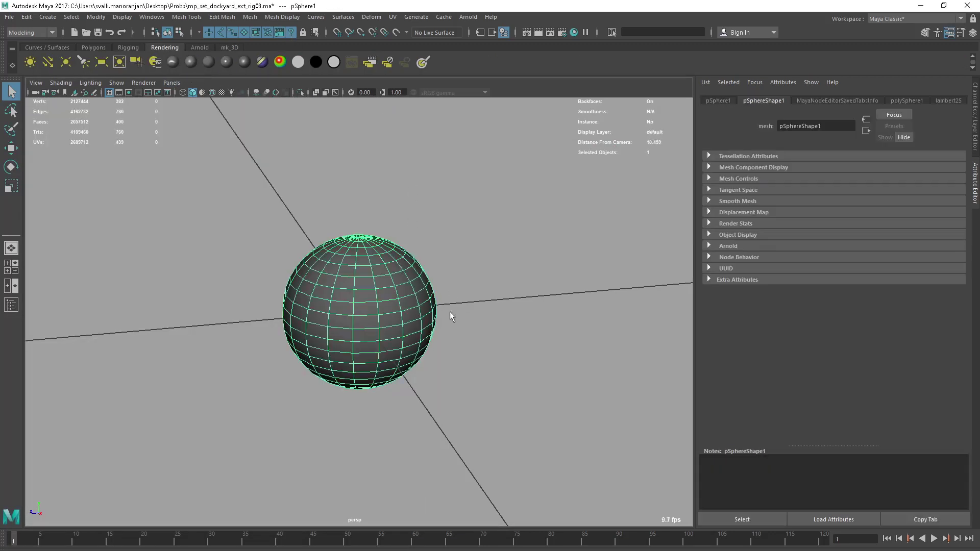
Move the sphere along the Z axis away from the origin and create a second polygon sphere there for comparison
key(w)
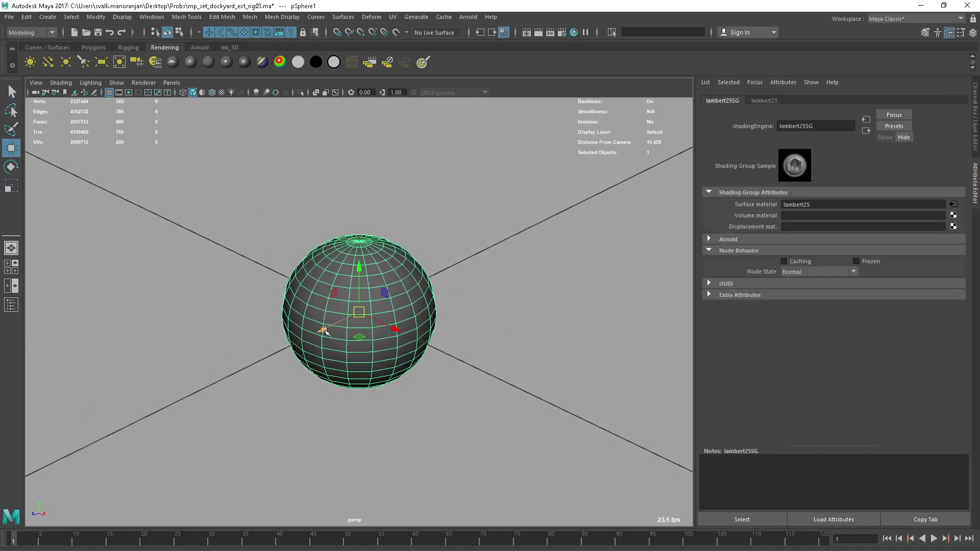
drag(323, 329, 465, 243)
click(93, 47)
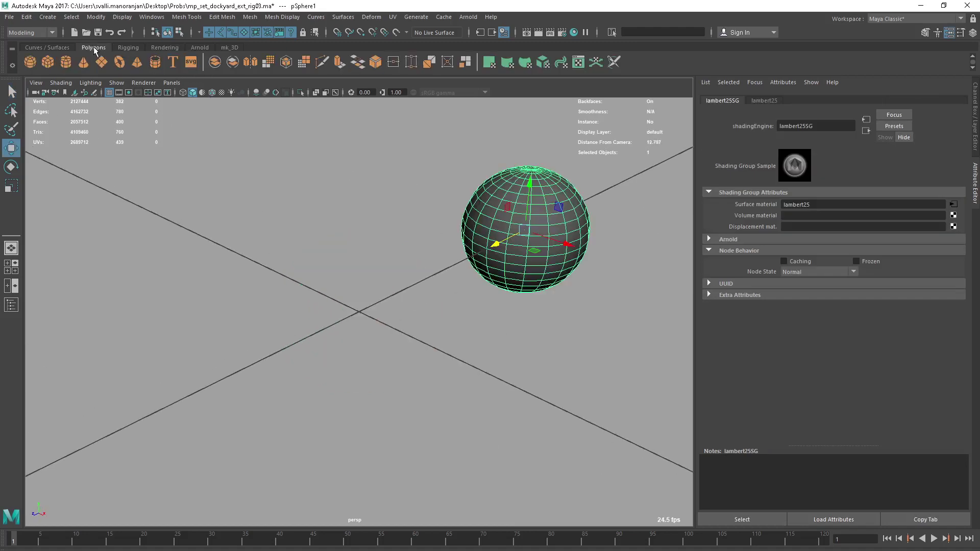
click(31, 62)
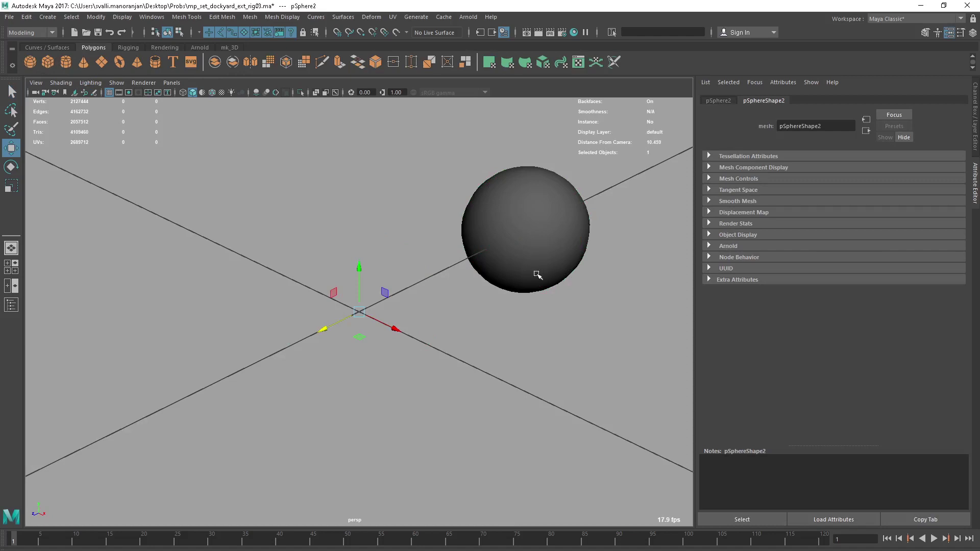
alt+drag(518, 299, 470, 321)
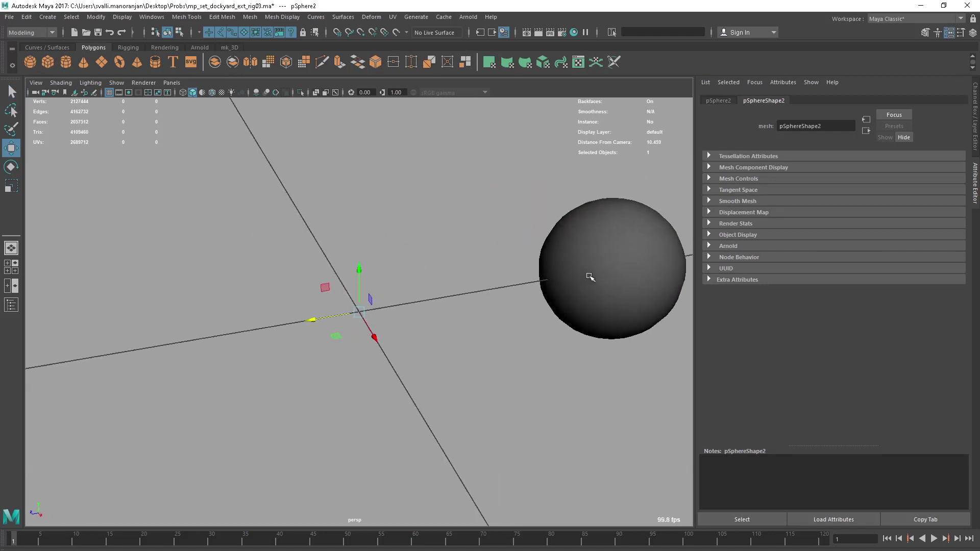
Close the Hypershade and start a new scene without saving the changes to the dockyard scene
click(574, 32)
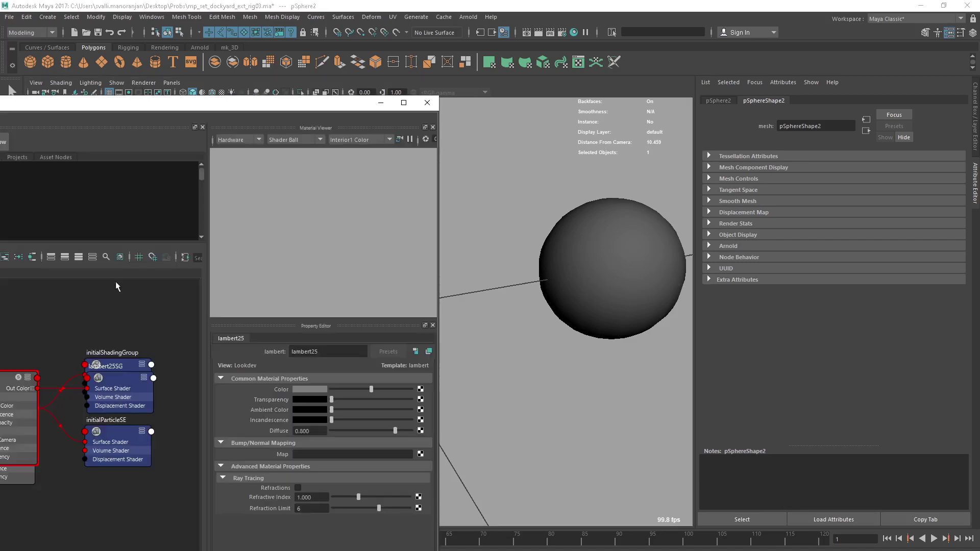
click(427, 103)
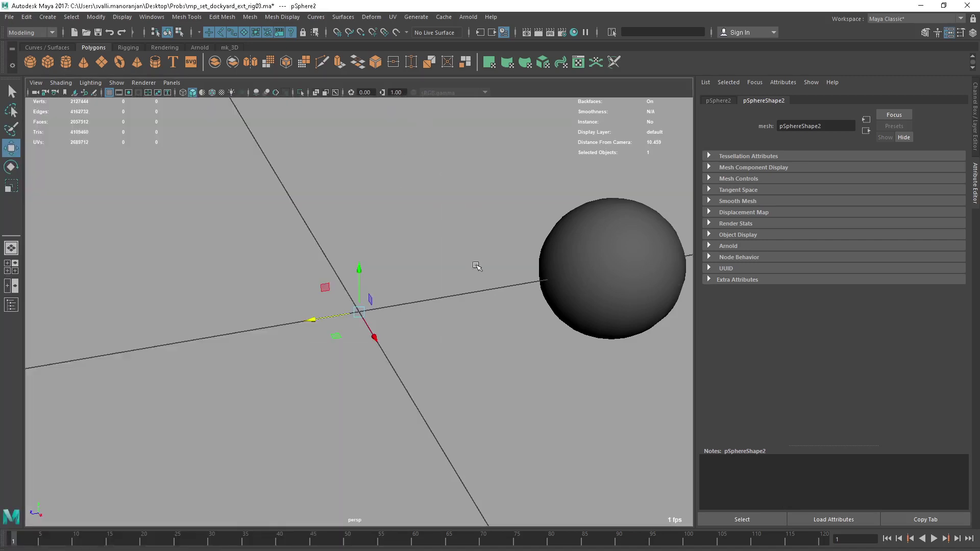
scroll(477, 306, down, 5)
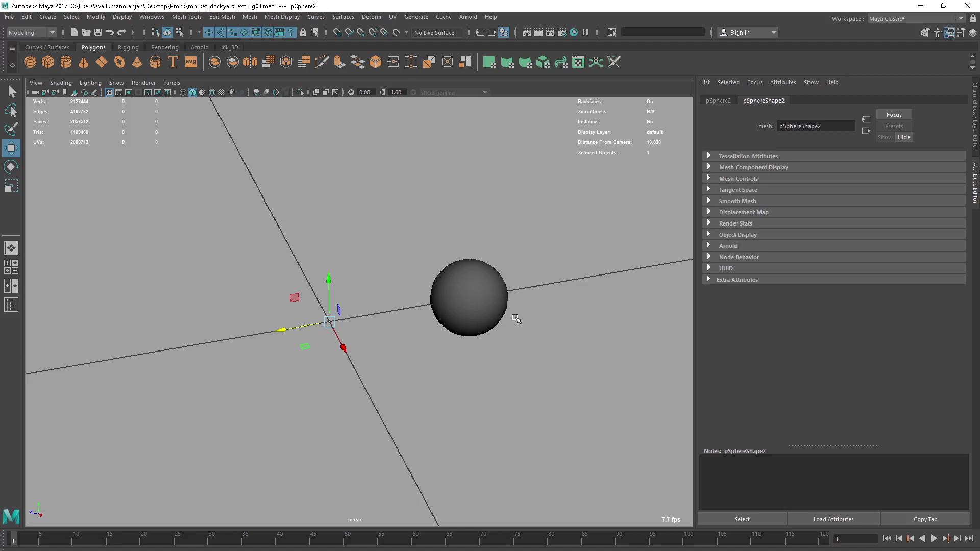
click(555, 333)
key(ctrl+n)
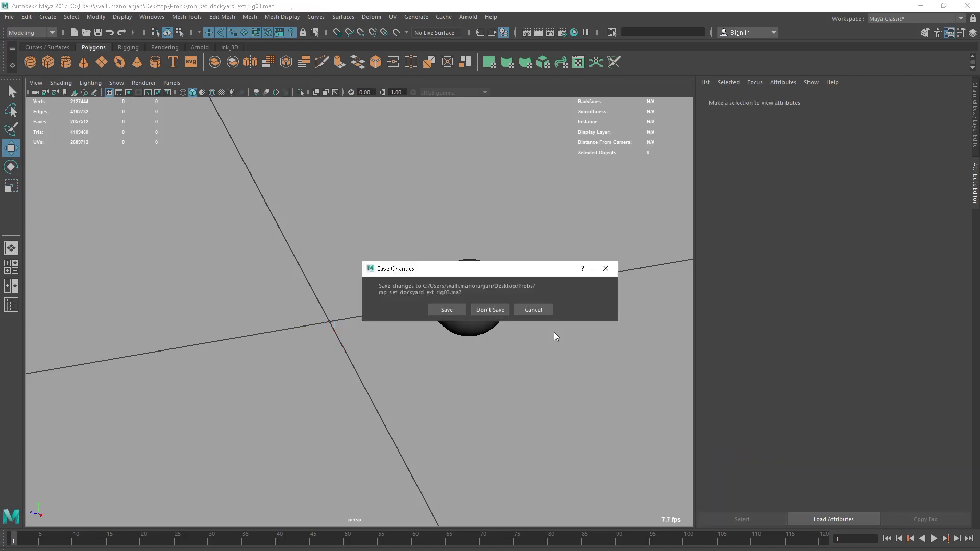
click(485, 309)
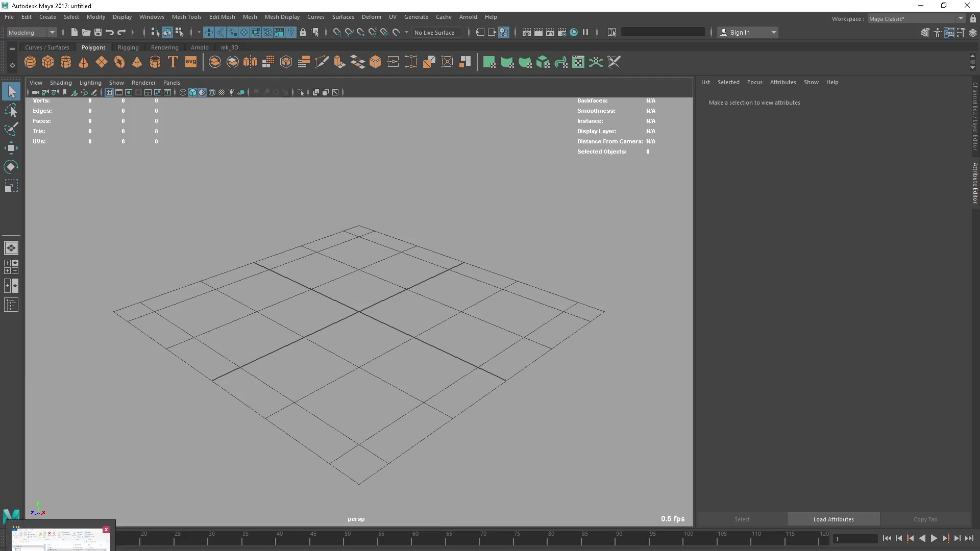
Switch to File Explorer and open mp_set_dockyard_ext_rig03.ma from the Desktop's Probs folder in Notepad++
click(60, 536)
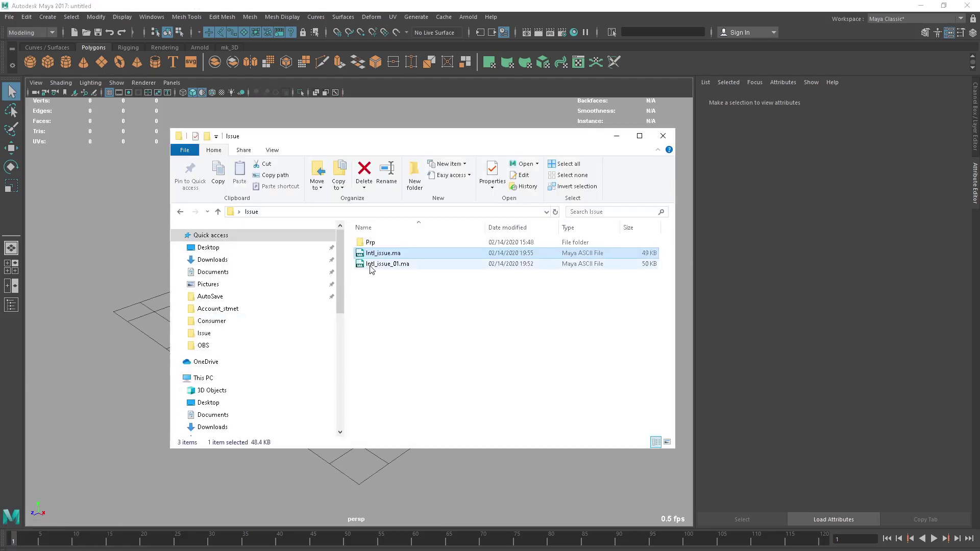
right_click(384, 255)
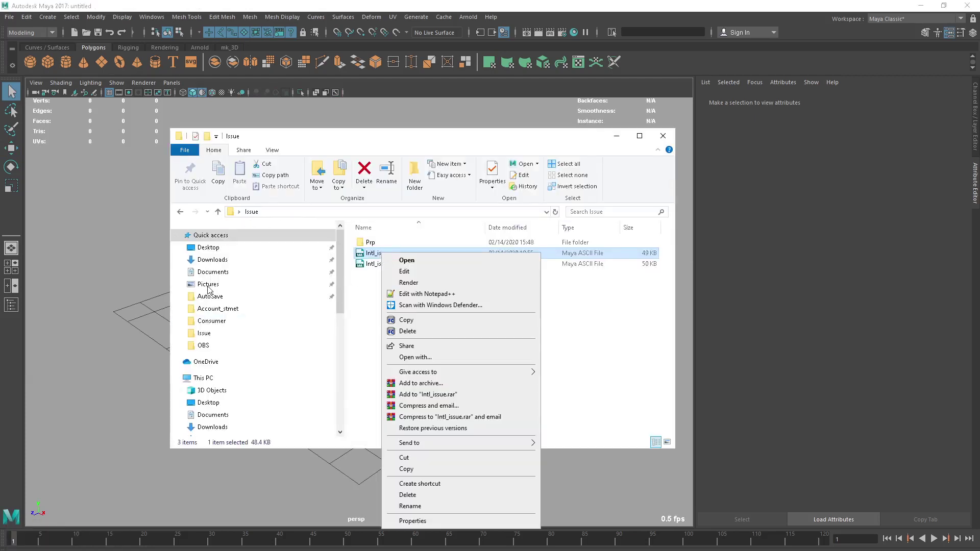
click(208, 403)
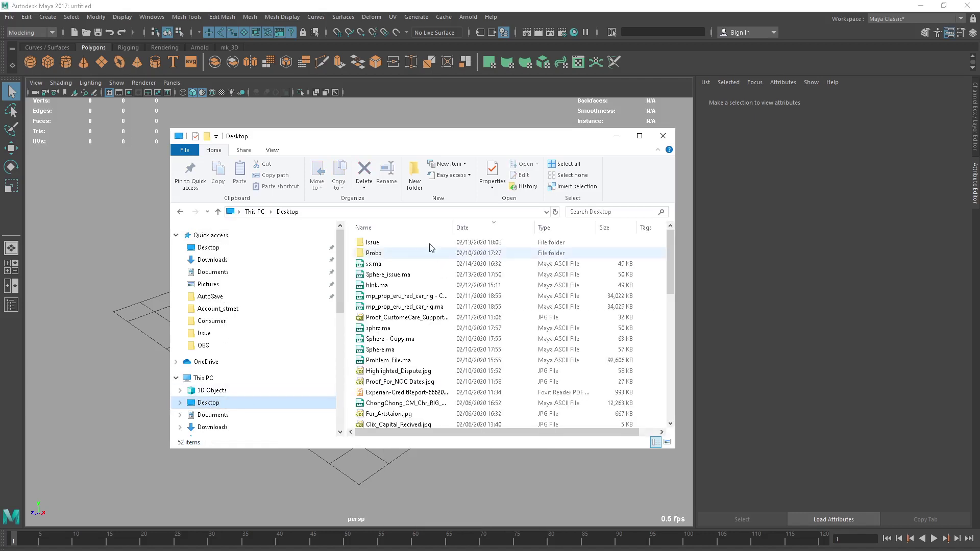
double_click(388, 253)
right_click(396, 244)
click(449, 284)
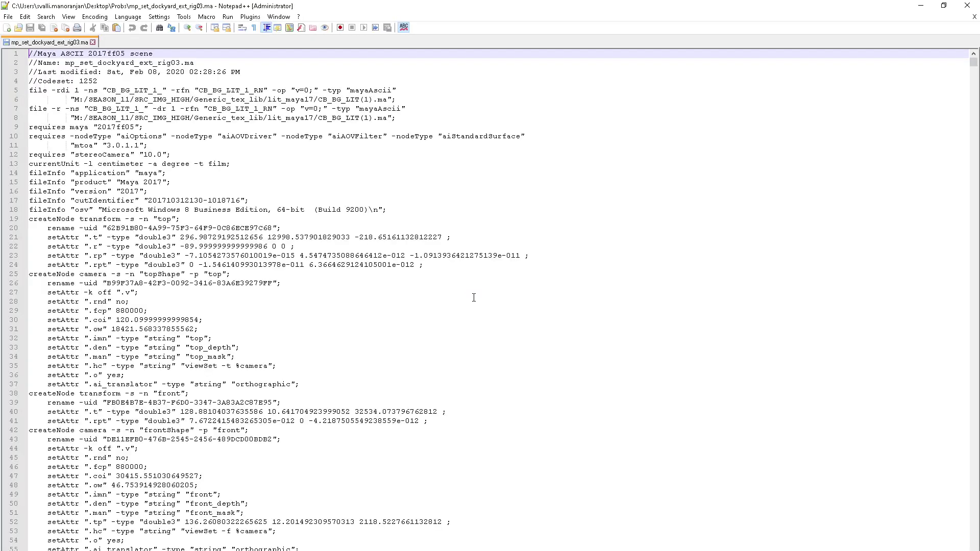
Search the scene file for lockNode up to the occurrence in the initialShadingGroup block
key(ctrl+h)
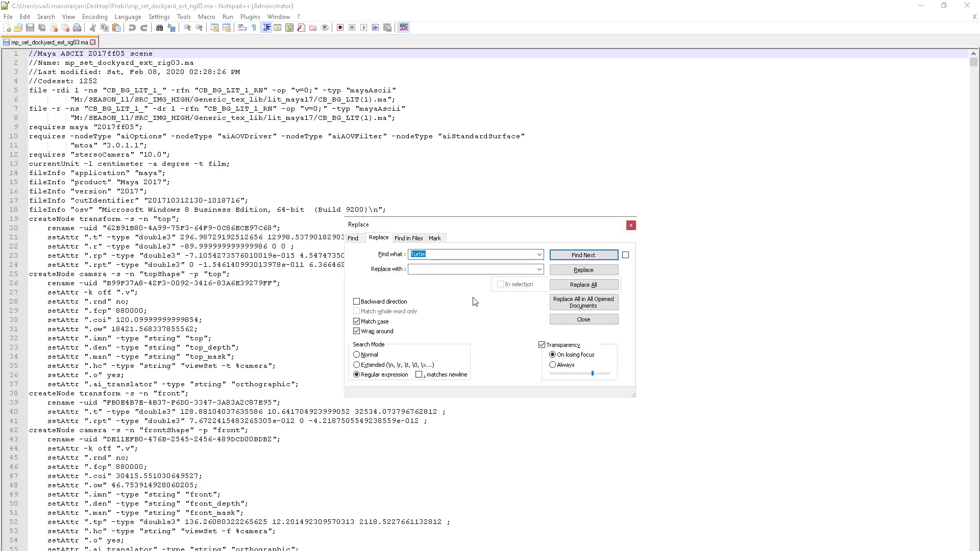
key(BackSpace)
text(lockNode)
click(580, 257)
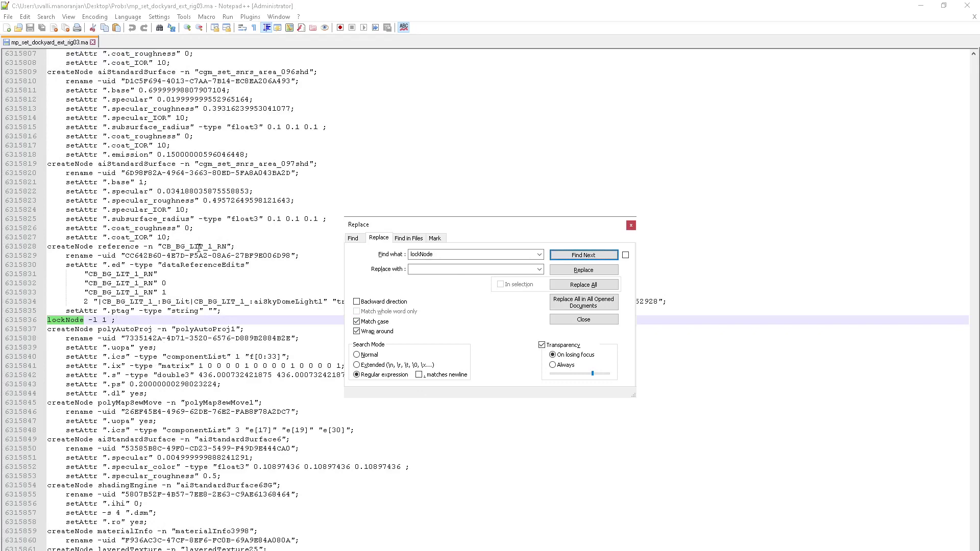
click(569, 255)
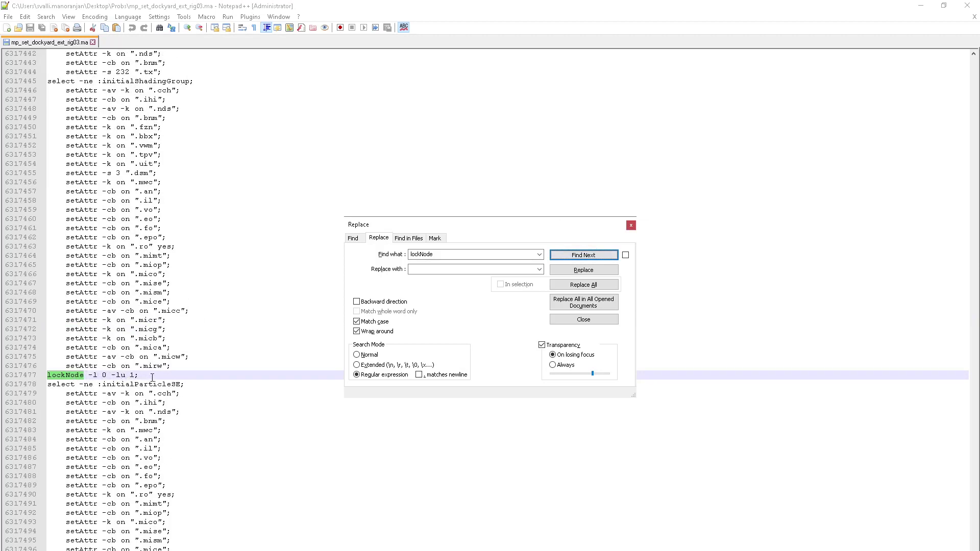
Delete the line "lockNode -l 0 -lu 1;" from the initialShadingGroup block, save the file and close it
drag(140, 376, 46, 376)
key(Delete)
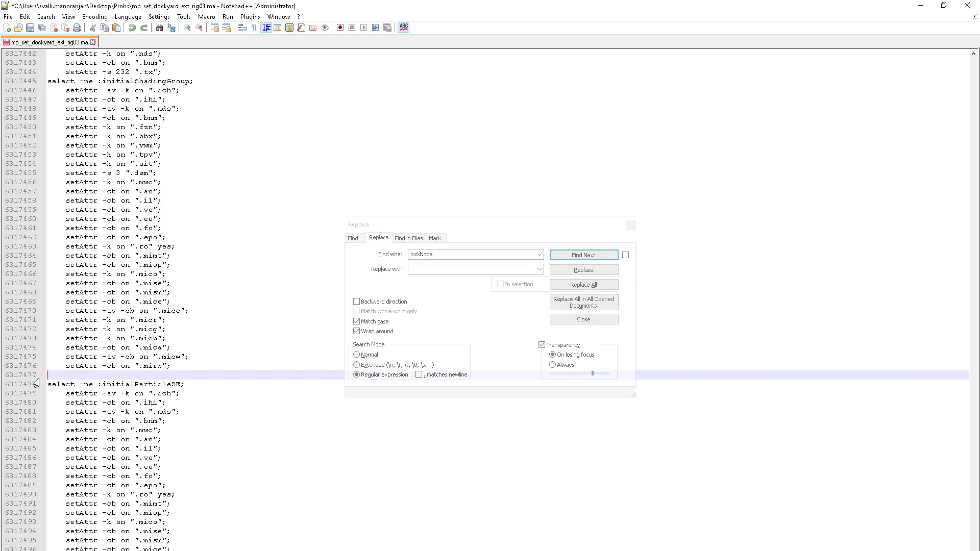
key(Delete)
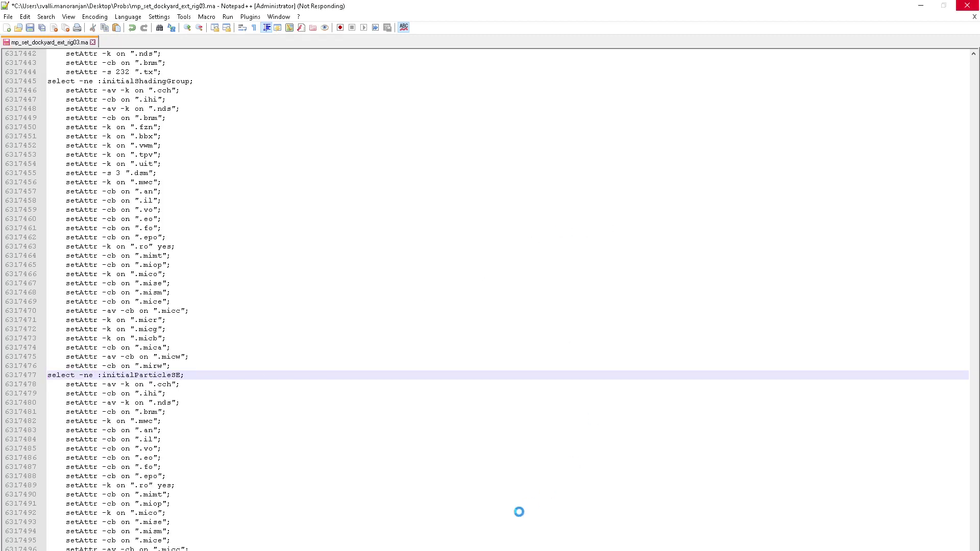
click(631, 225)
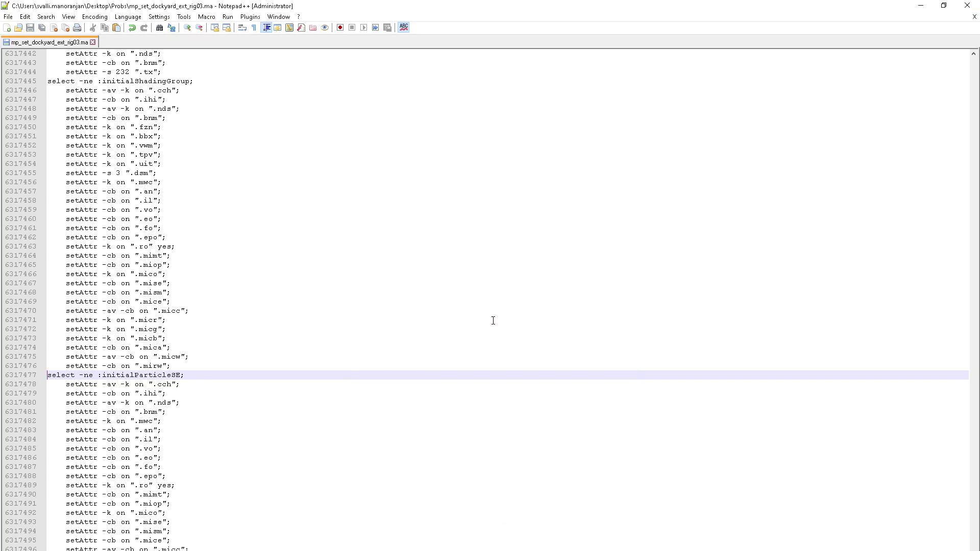
click(93, 42)
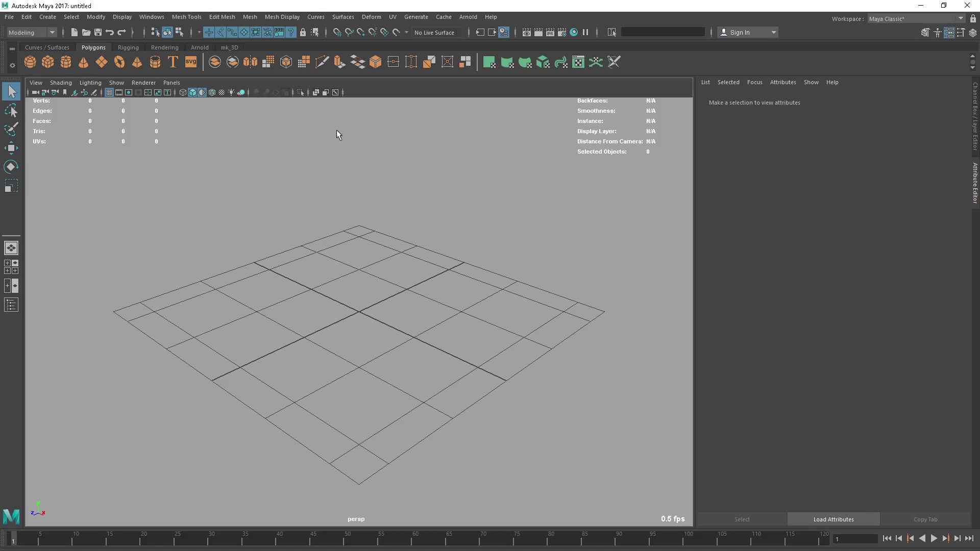
Start a new empty scene and create a polygon sphere at the origin as a test
click(230, 47)
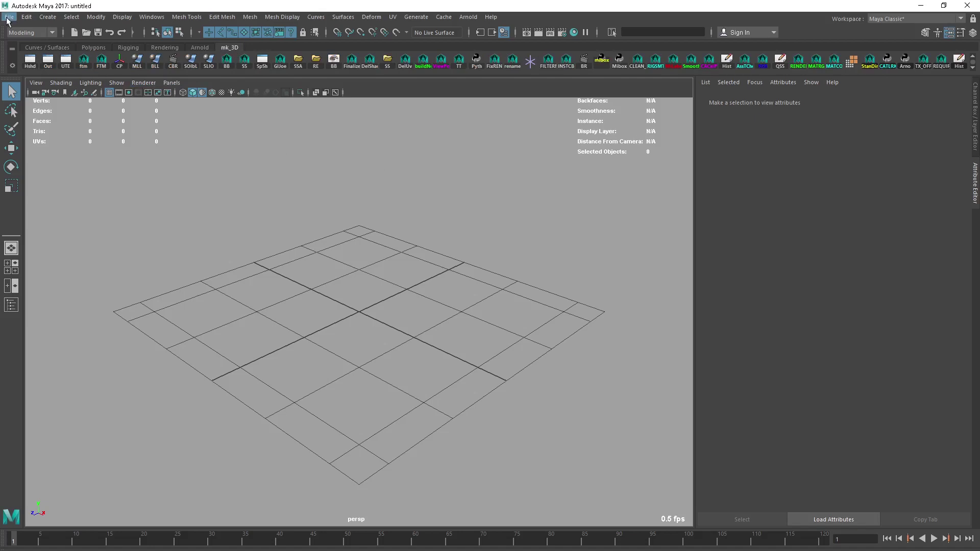
click(26, 16)
mouse_move(9, 17)
click(19, 36)
alt+drag(396, 341, 365, 350)
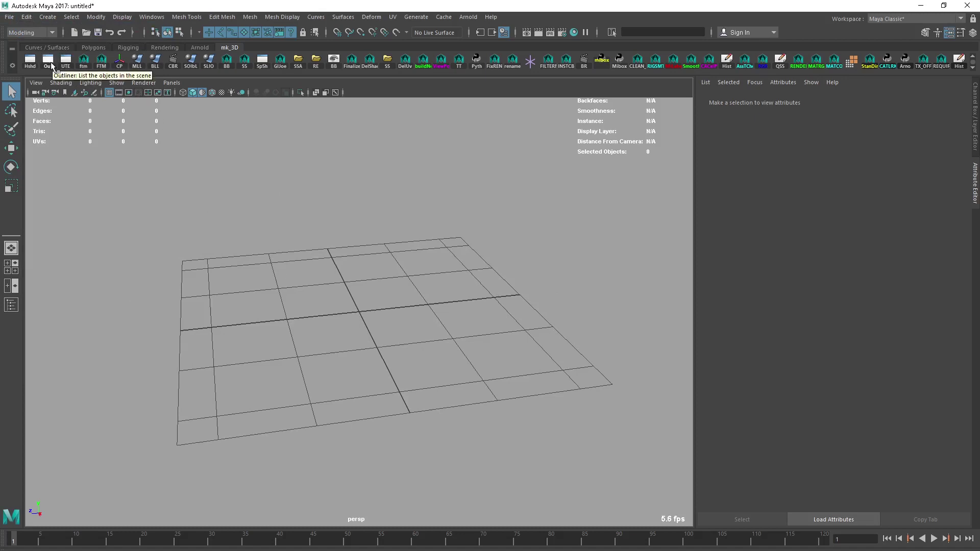
click(93, 48)
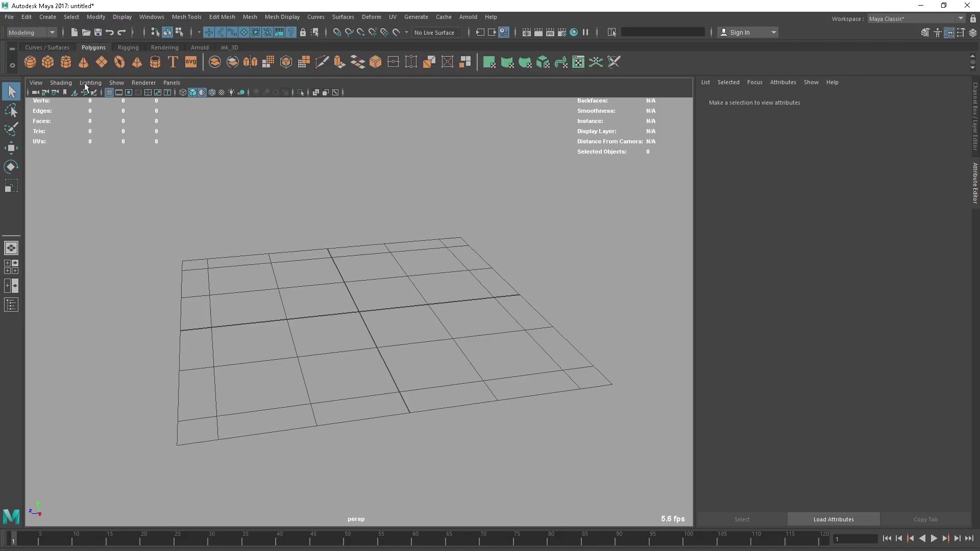
click(30, 63)
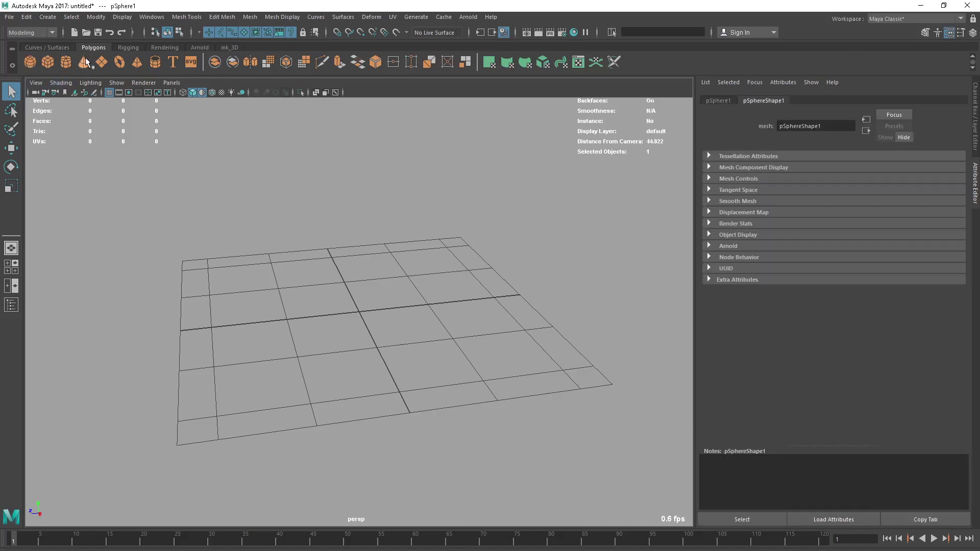
Check the Outliner for the new polygon sphere and the scene's default nodes, and close it
click(229, 48)
click(48, 61)
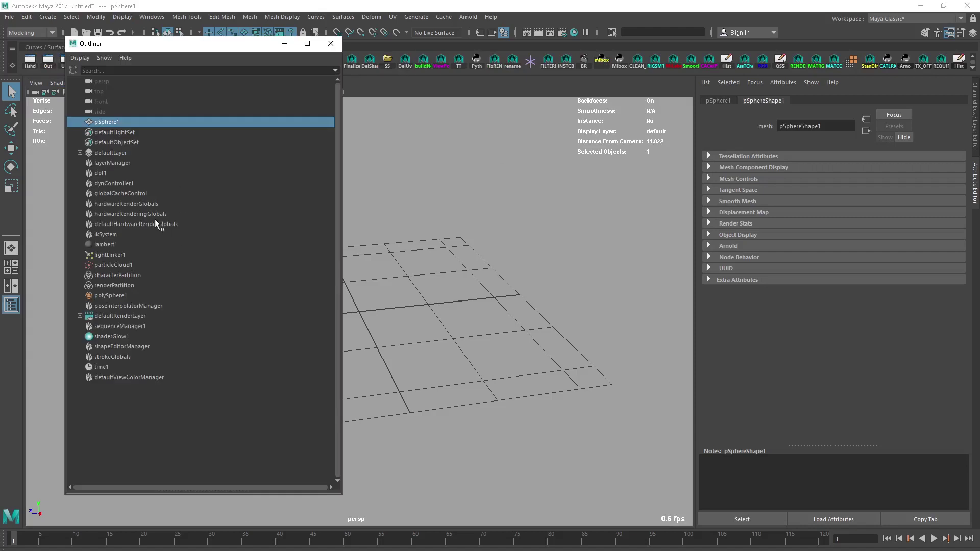
click(331, 44)
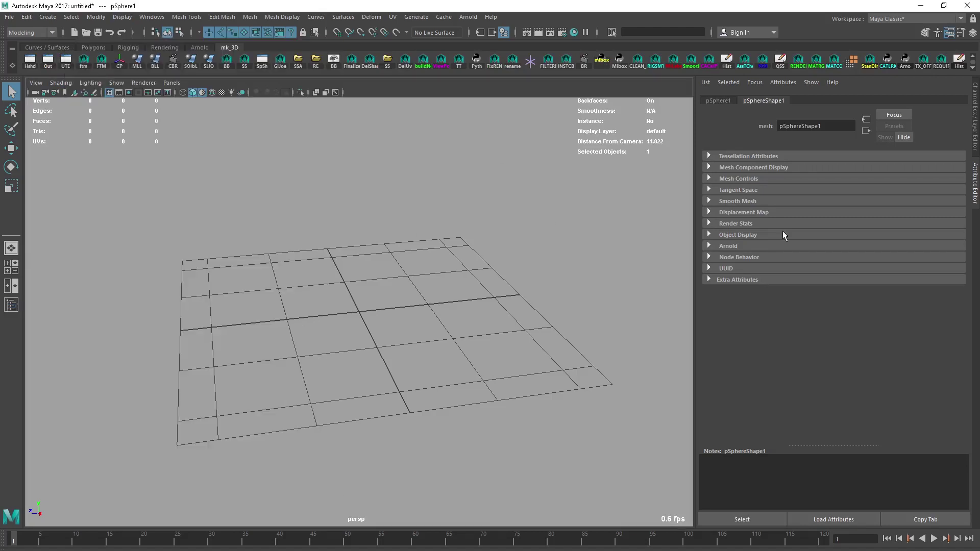
Close Maya without saving the untitled test scene and launch a fresh Maya session
click(535, 343)
click(967, 5)
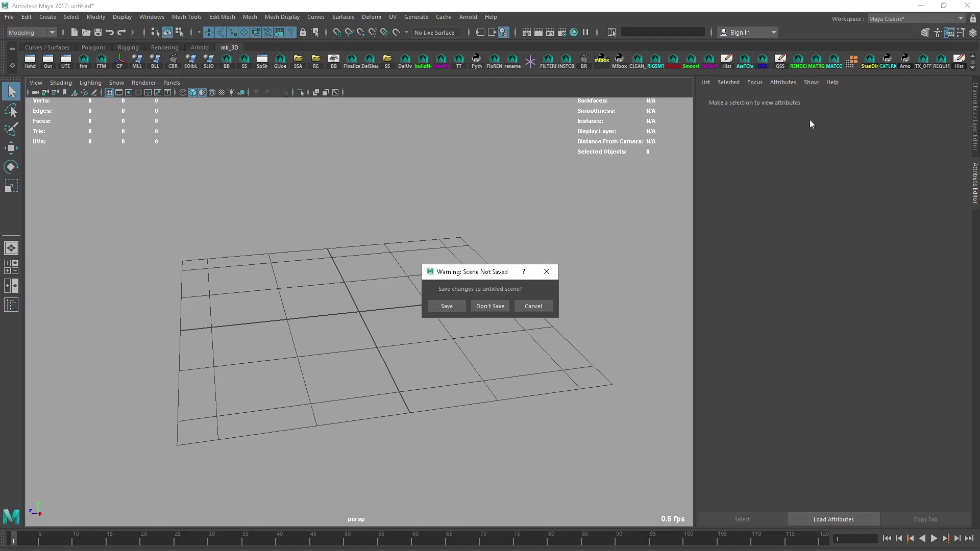
click(517, 306)
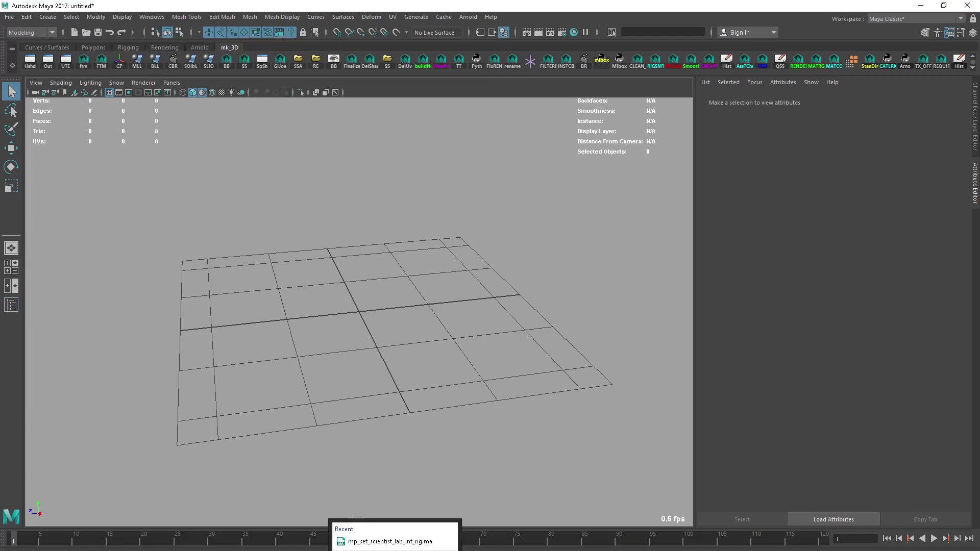
click(382, 533)
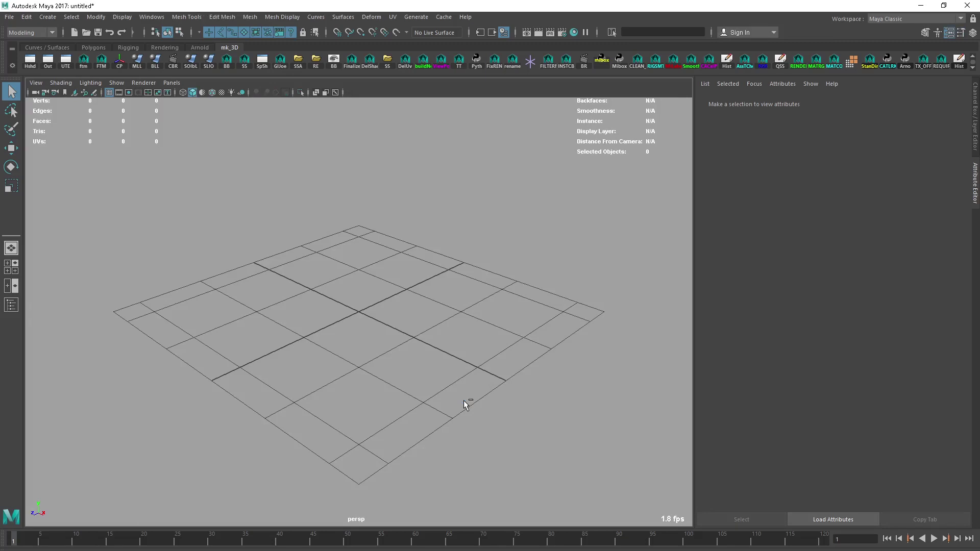
Open mp_set_dockyard_ext_rig03.ma from the Desktop's Probs folder with its CB_BG_LIT reference unloaded, discarding the untitled scene and dismissing the read-error message
key(ctrl+o)
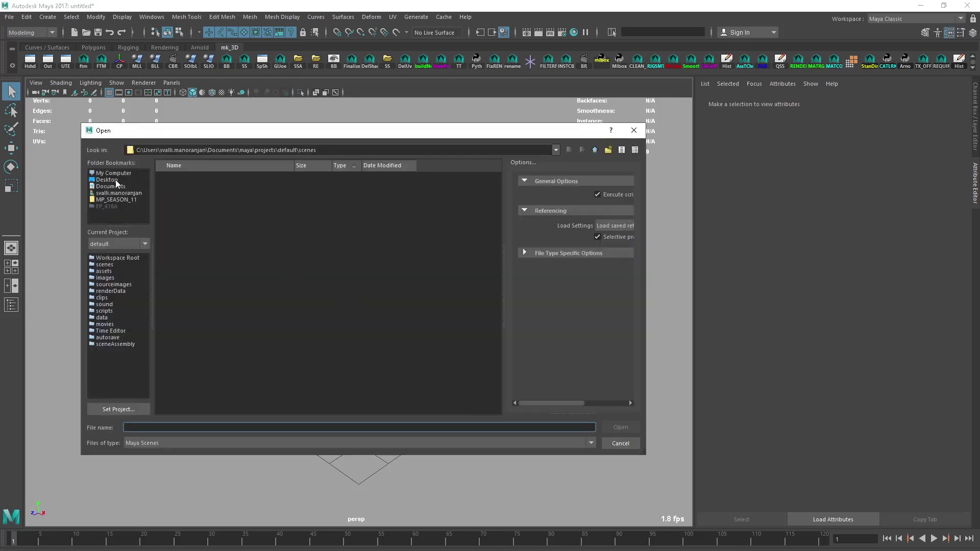
click(116, 182)
double_click(183, 192)
click(209, 177)
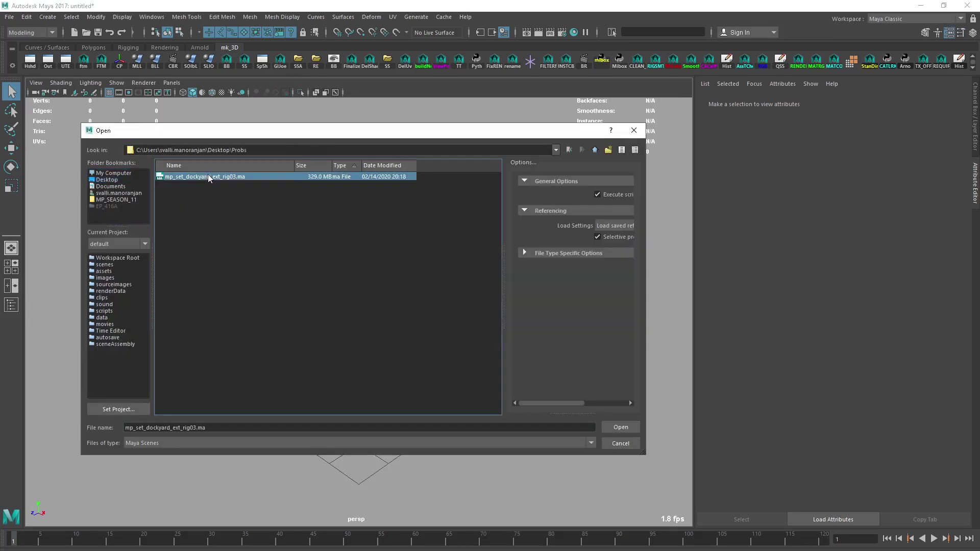
click(621, 427)
click(517, 307)
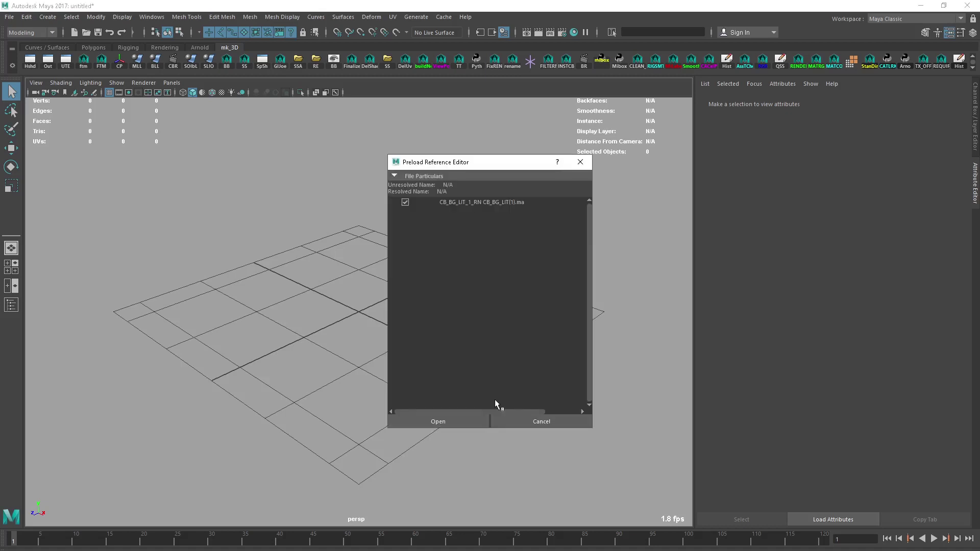
click(406, 202)
click(479, 423)
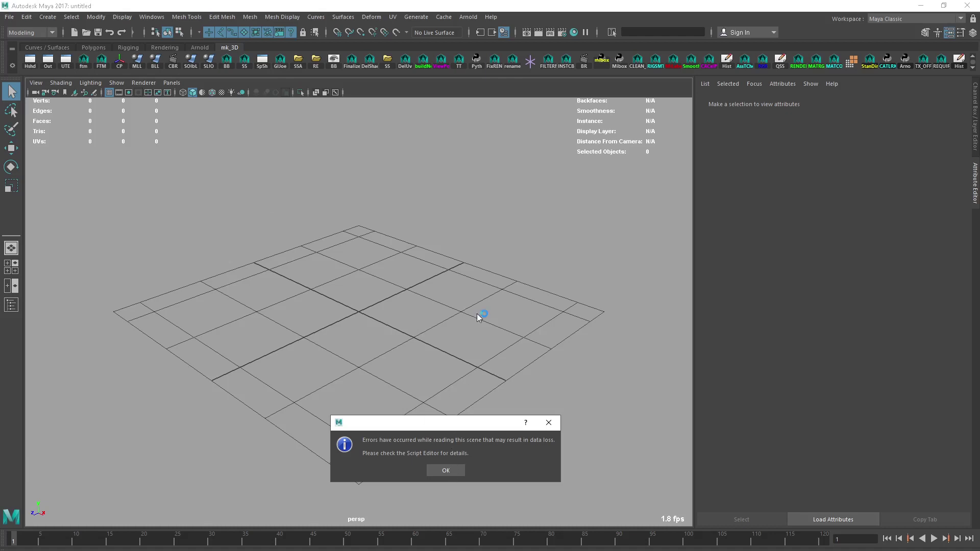
key(Return)
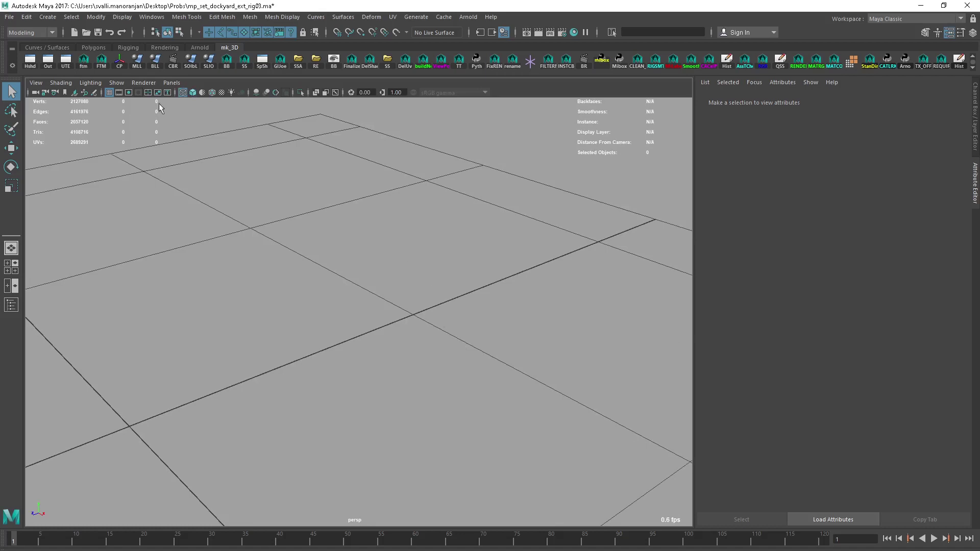
Delete pPlane1, pPlane2, pPlane3 and pSphere1 through the Outliner and close it
click(92, 47)
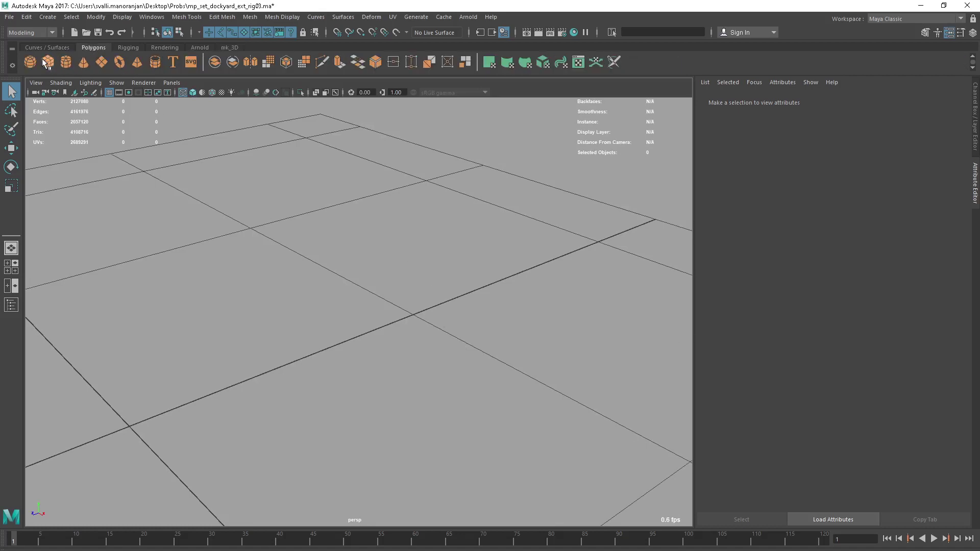
click(231, 47)
click(12, 305)
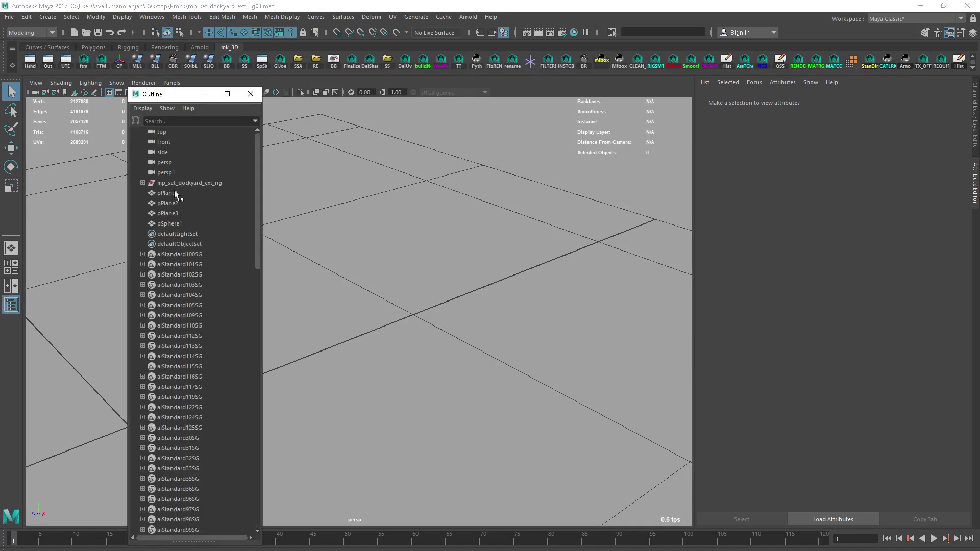
drag(173, 190, 175, 225)
key(Delete)
click(251, 93)
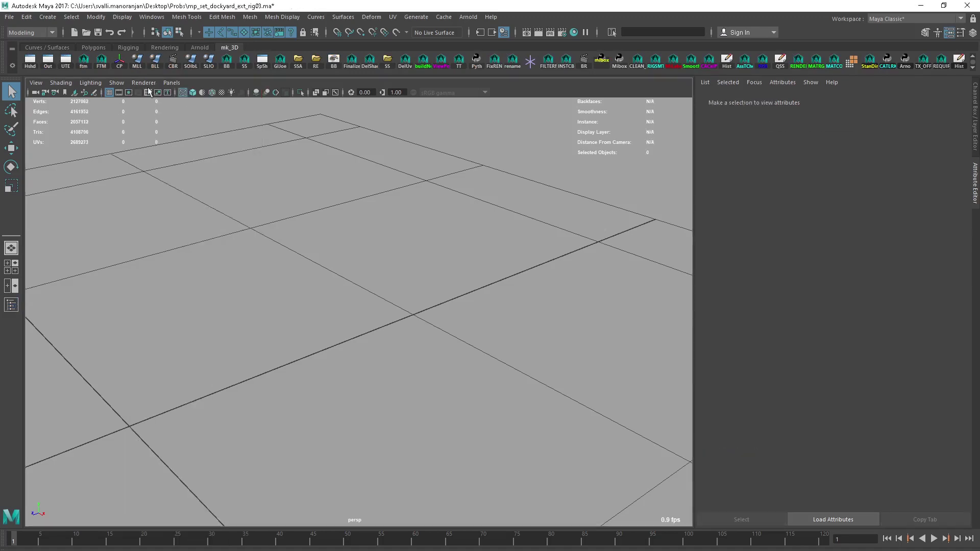
Create a polygon sphere in the dockyard scene, frame it and switch the viewport to shaded display
click(95, 48)
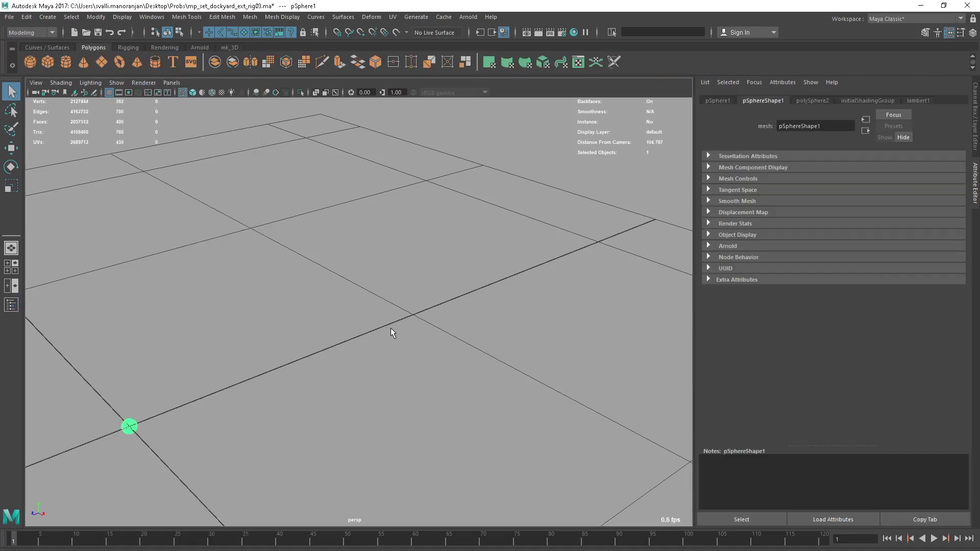
key(f)
key(4)
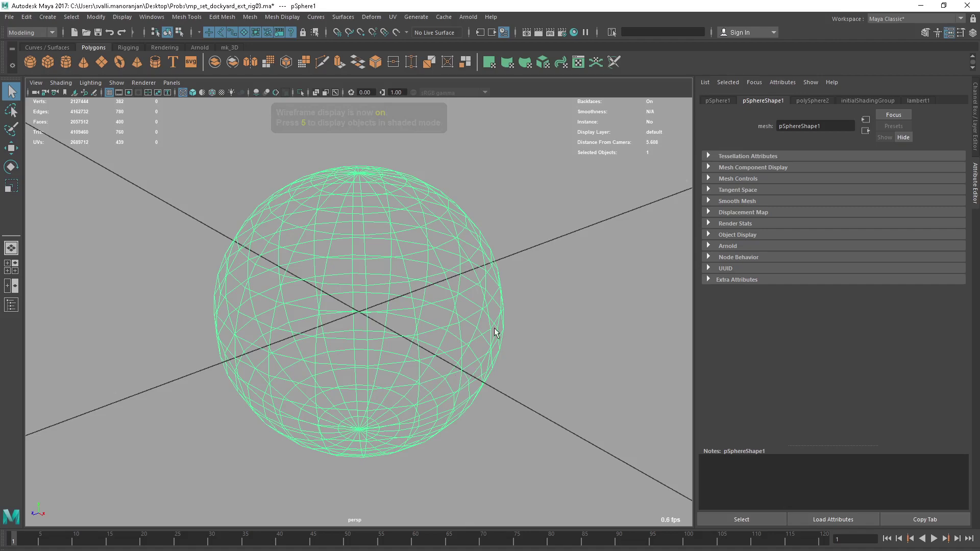
key(5)
click(526, 332)
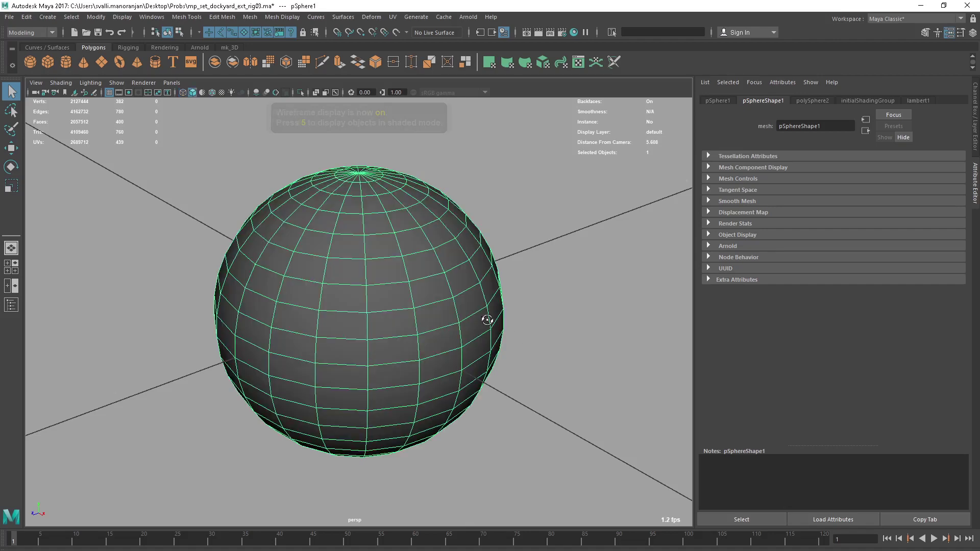
mouse_move(485, 324)
alt+mouse_down()
mouse_move(469, 283)
mouse_move(459, 333)
alt+mouse_up()
scroll(437, 311, down, 5)
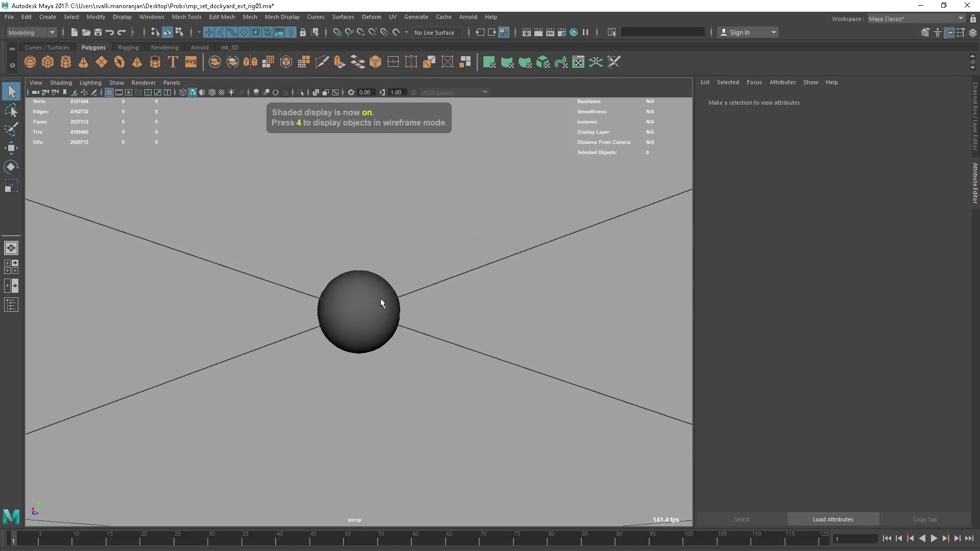
click(381, 304)
alt+drag(451, 340, 470, 394)
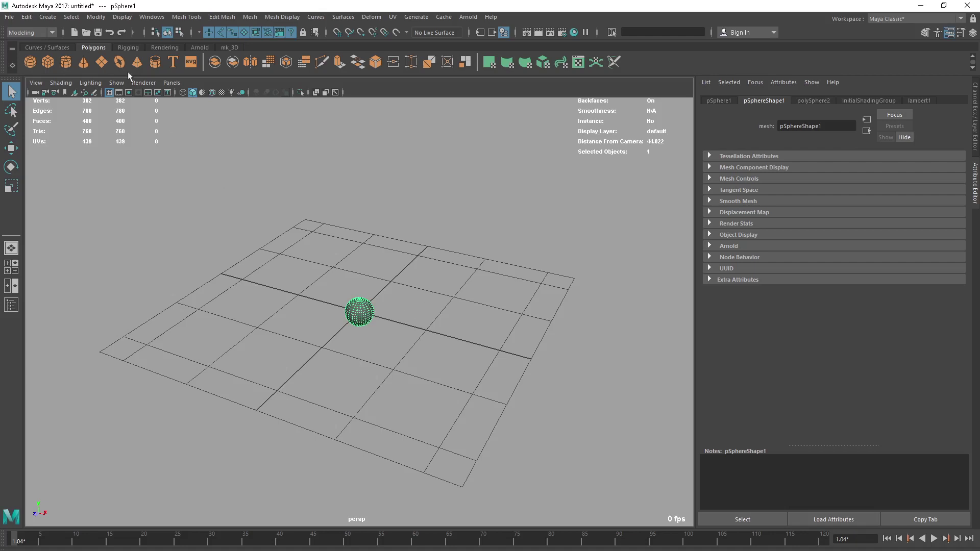
In the untitled scene, create a NURBS sphere and move it along the Z axis away from the polygon sphere
click(64, 47)
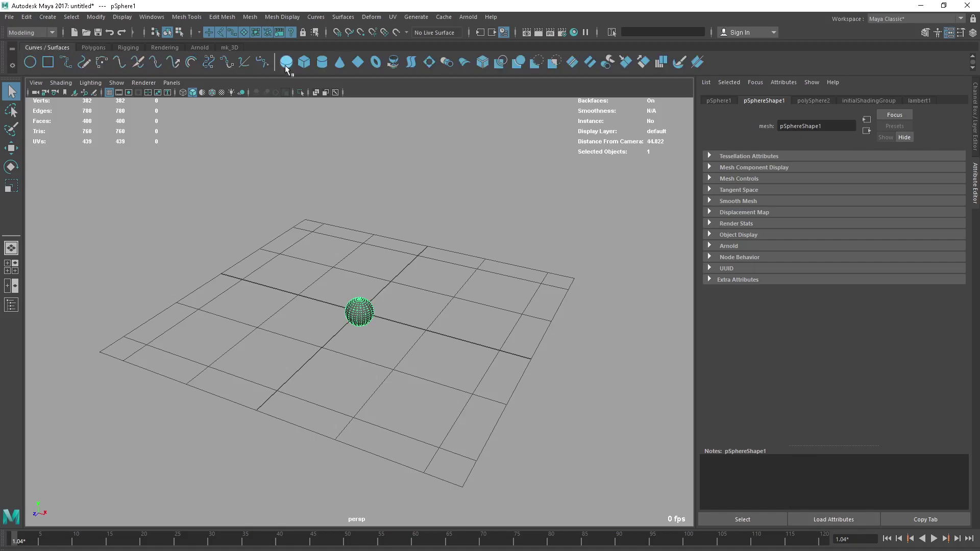
key(g)
key(w)
drag(376, 337, 510, 369)
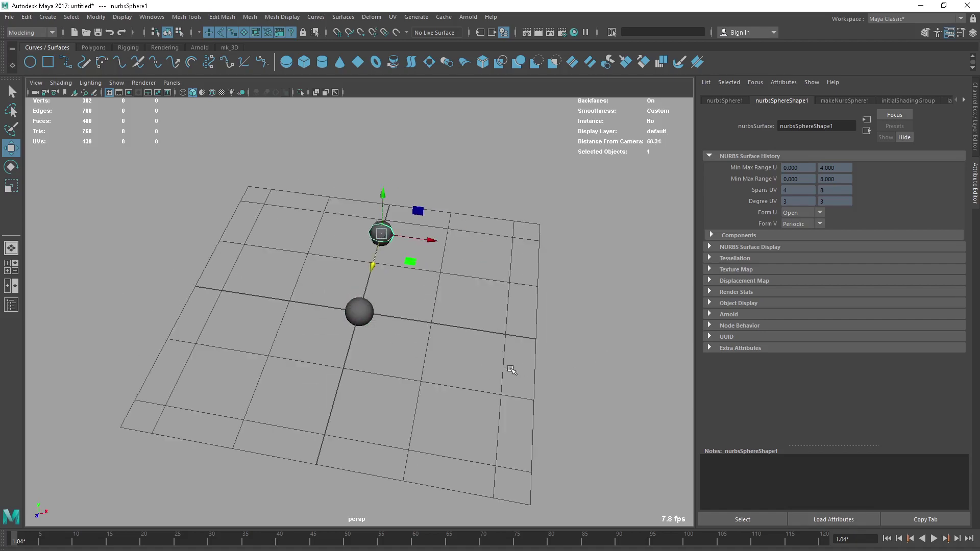
alt+right_drag(511, 369, 320, 288)
alt+right_drag(448, 372, 595, 366)
alt+drag(595, 366, 440, 316)
alt+right_drag(439, 316, 400, 357)
alt+drag(400, 356, 362, 317)
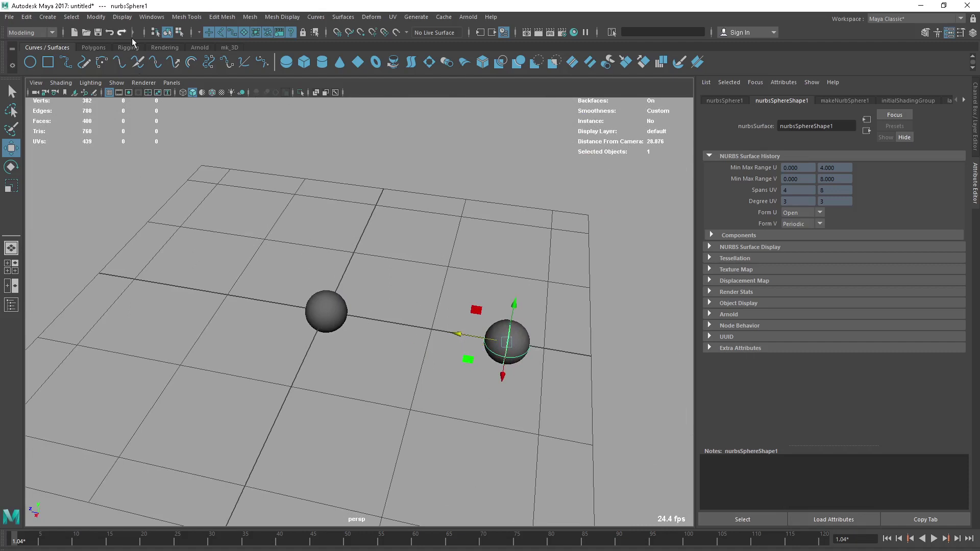
Inspect the NURBS sphere's nodes in the Node Editor, close it and look over both spheres in the viewport
click(145, 20)
click(141, 147)
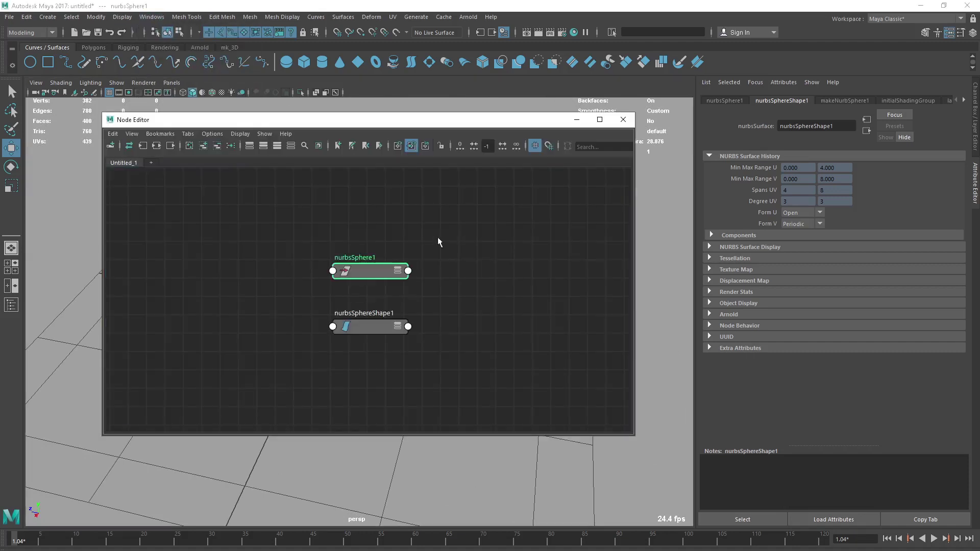
click(623, 119)
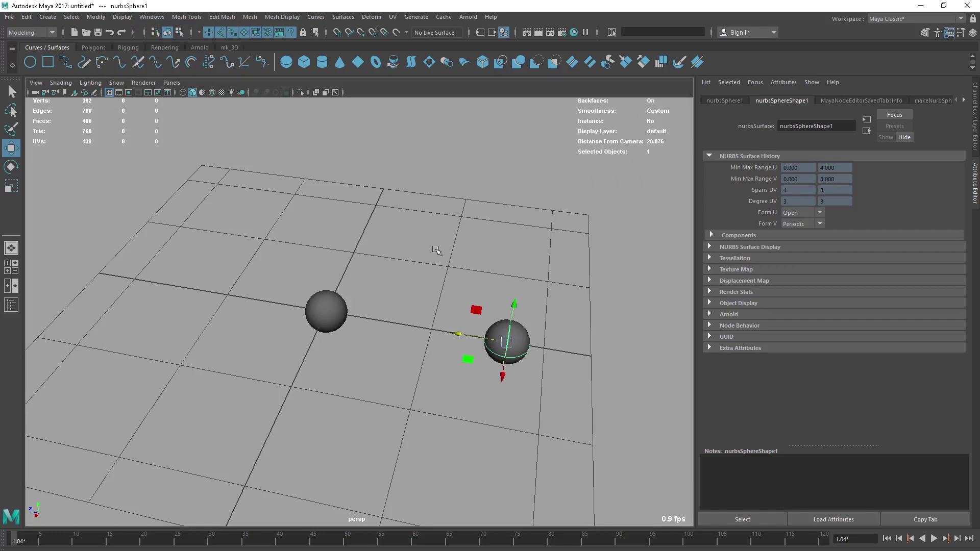
alt+drag(411, 305, 327, 278)
scroll(337, 301, down, 10)
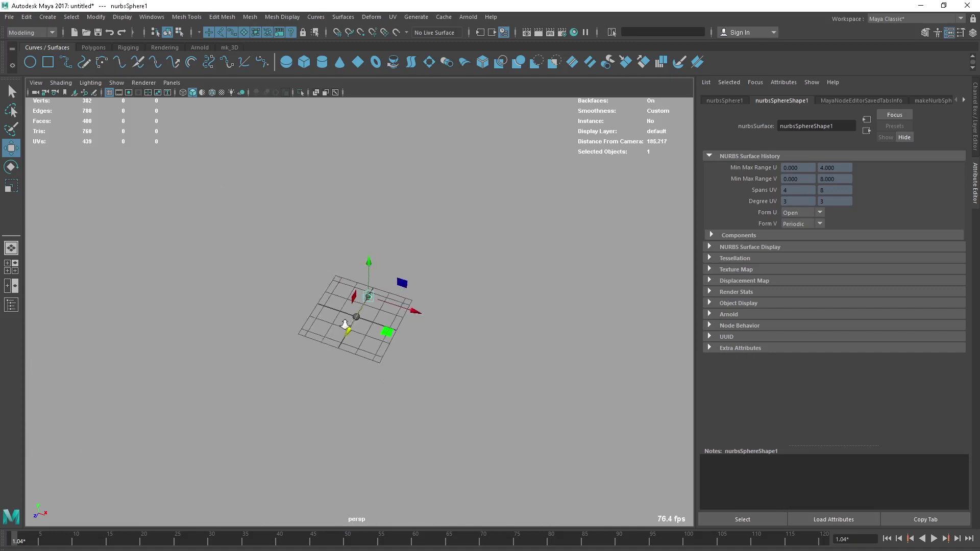
alt+drag(497, 396, 716, 415)
alt+right_drag(715, 415, 474, 339)
Start a new scene without saving the test spheres and cancel the file import
key(ctrl+n)
click(491, 306)
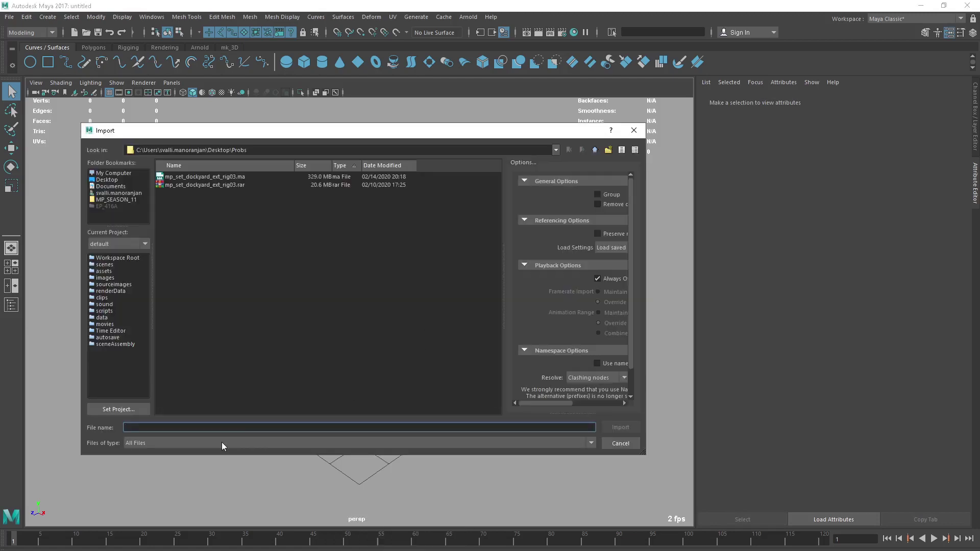
click(619, 443)
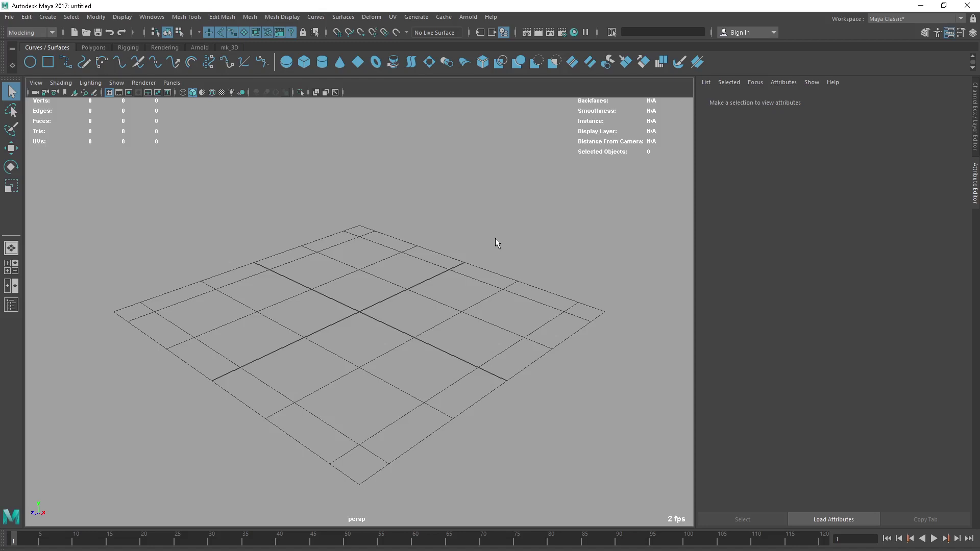
Switch to the Maya window with the dockyard scene and review the sphere's transform, shape and polySphere2 attributes
double_click(390, 6)
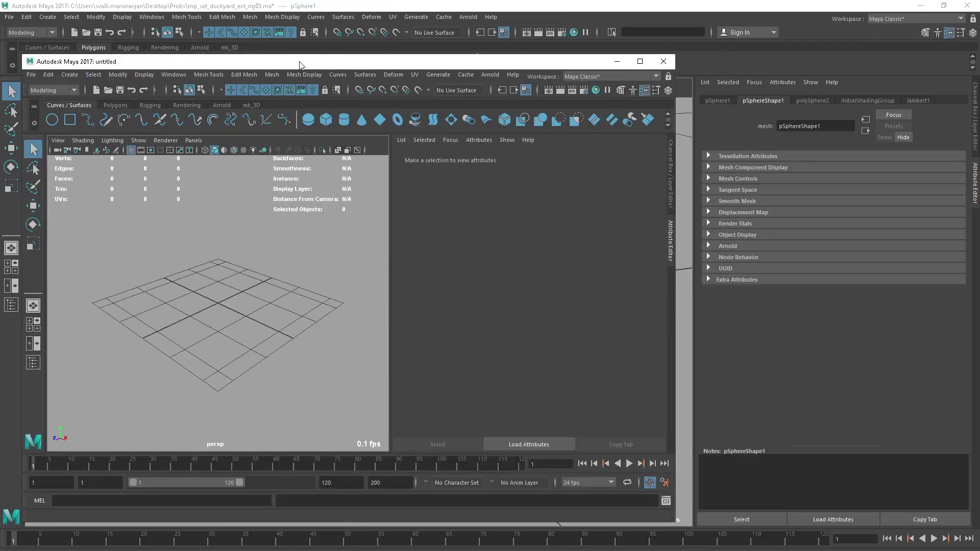
click(332, 10)
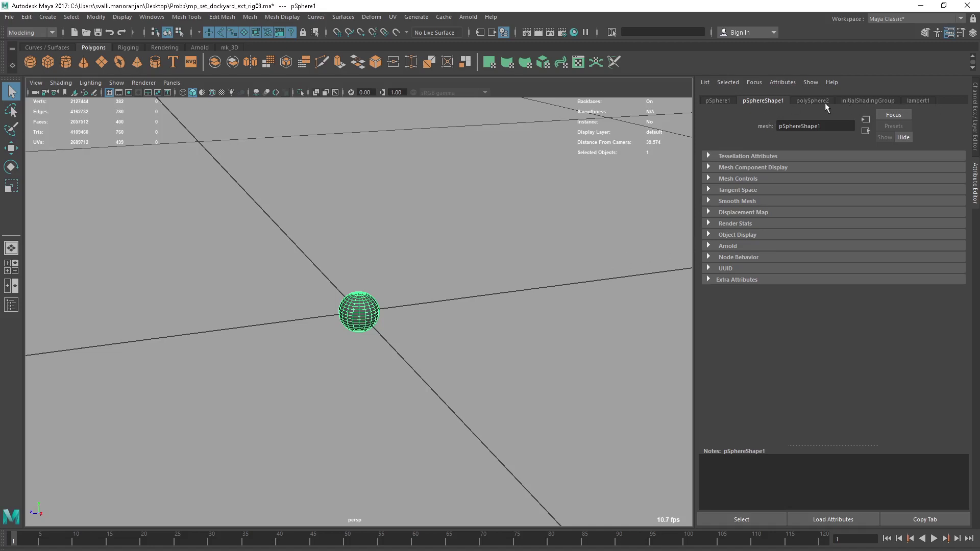
click(720, 101)
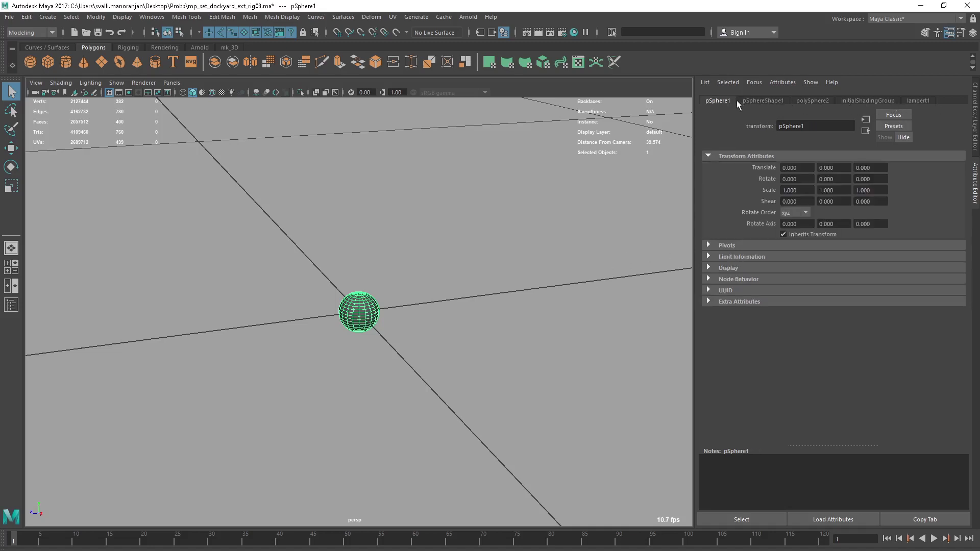
click(759, 101)
click(823, 100)
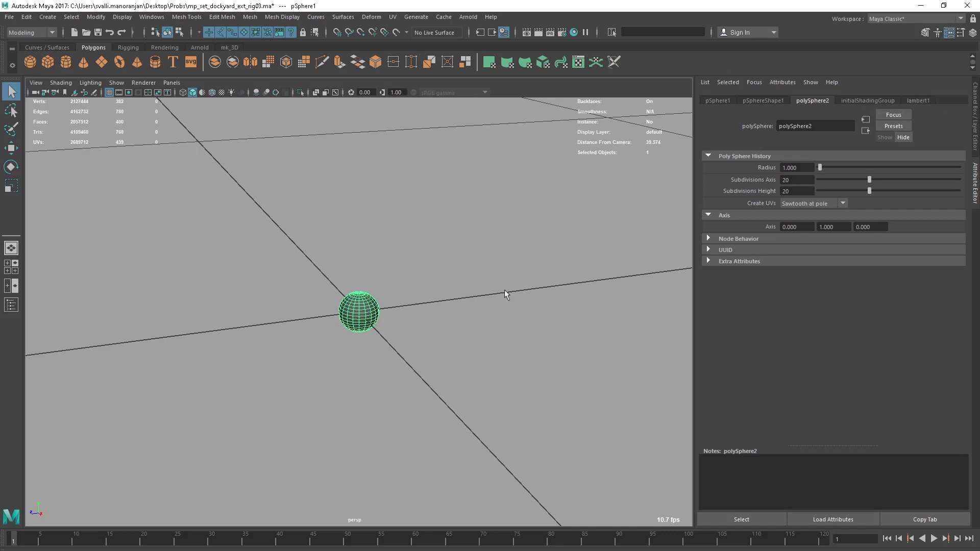
click(164, 47)
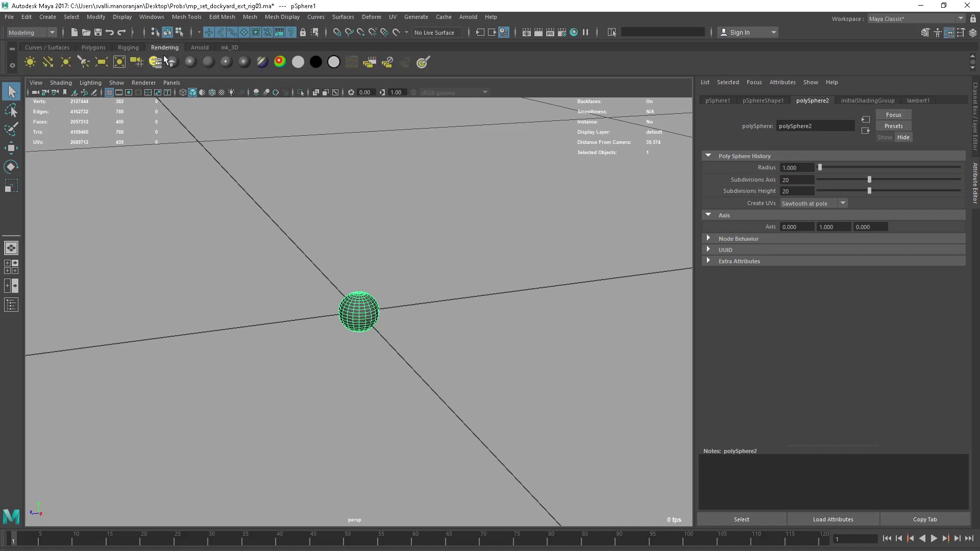
Assign a new Lambert material to the polygon sphere and check its shading in the viewport with the sphere deselected and reselected
click(204, 66)
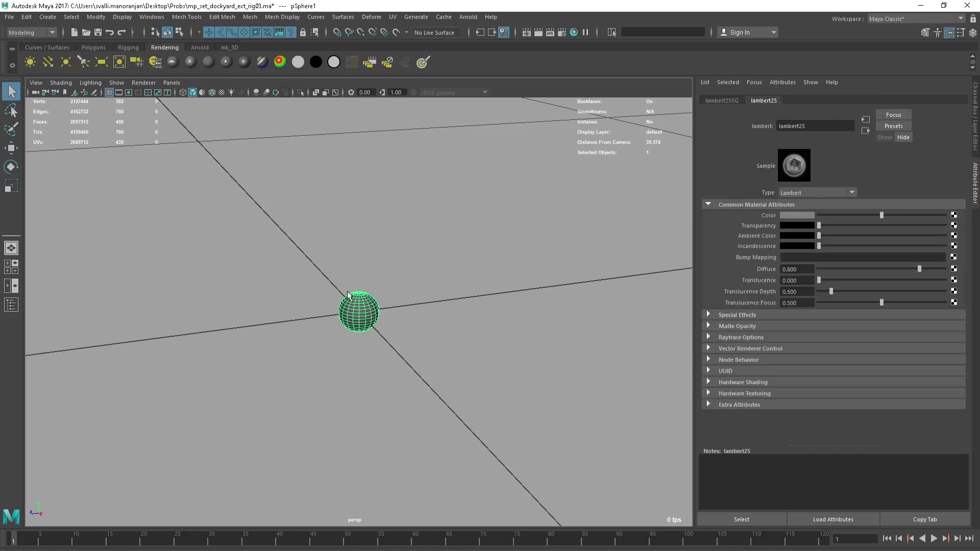
click(368, 315)
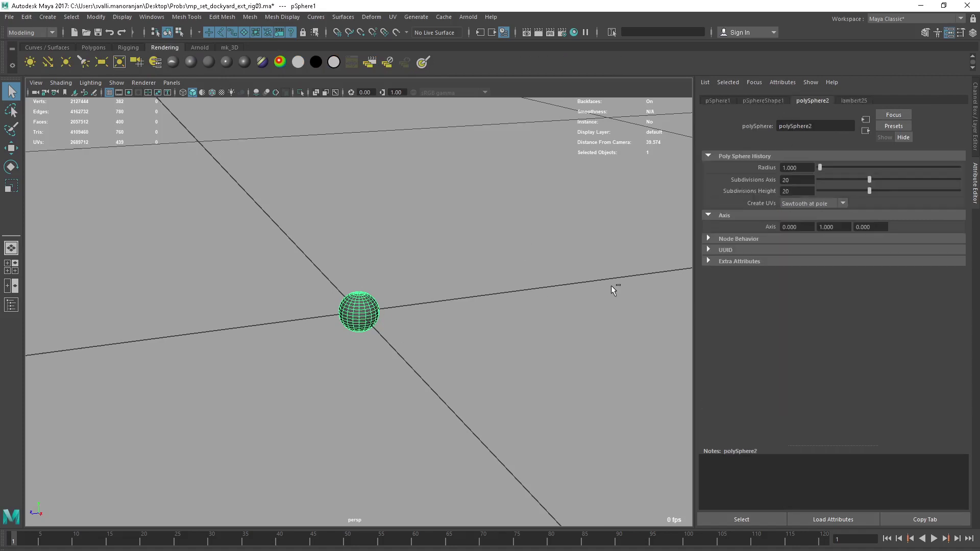
click(510, 307)
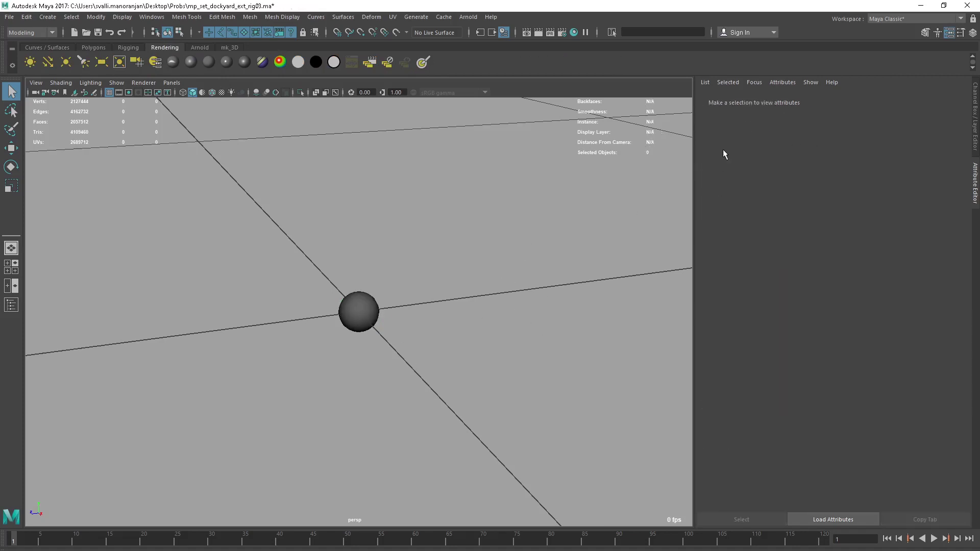
key(ctrl+z)
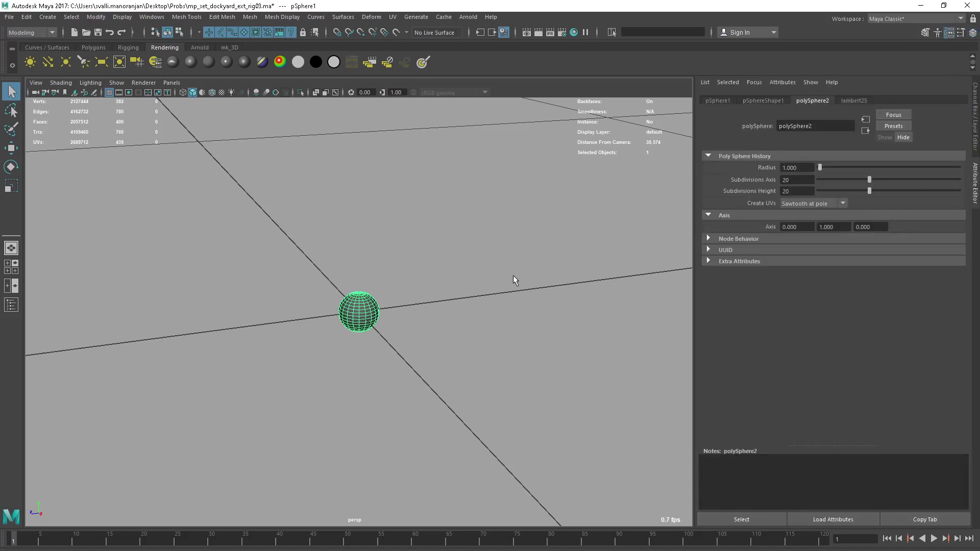
alt+drag(522, 326, 358, 339)
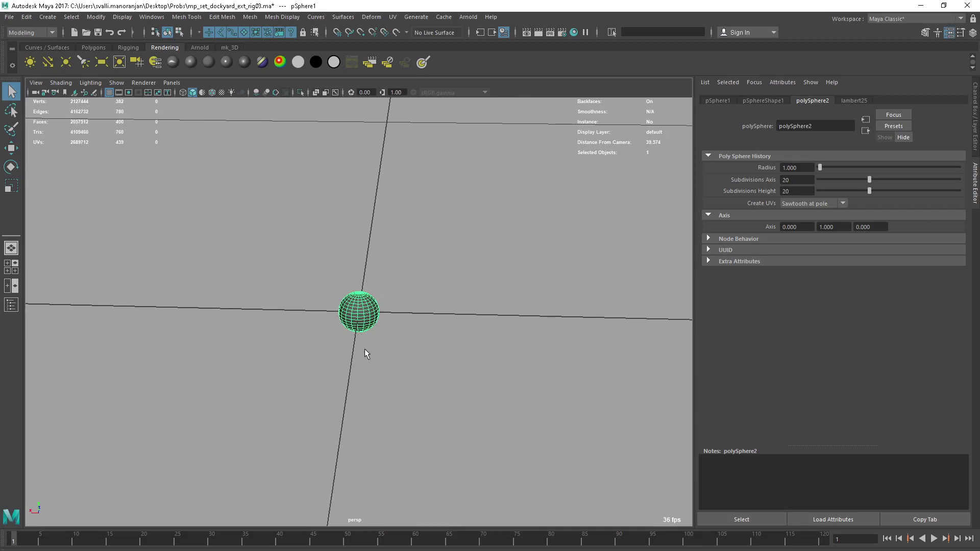
mouse_move(363, 364)
alt+mouse_down()
mouse_move(396, 342)
mouse_move(371, 353)
alt+mouse_up()
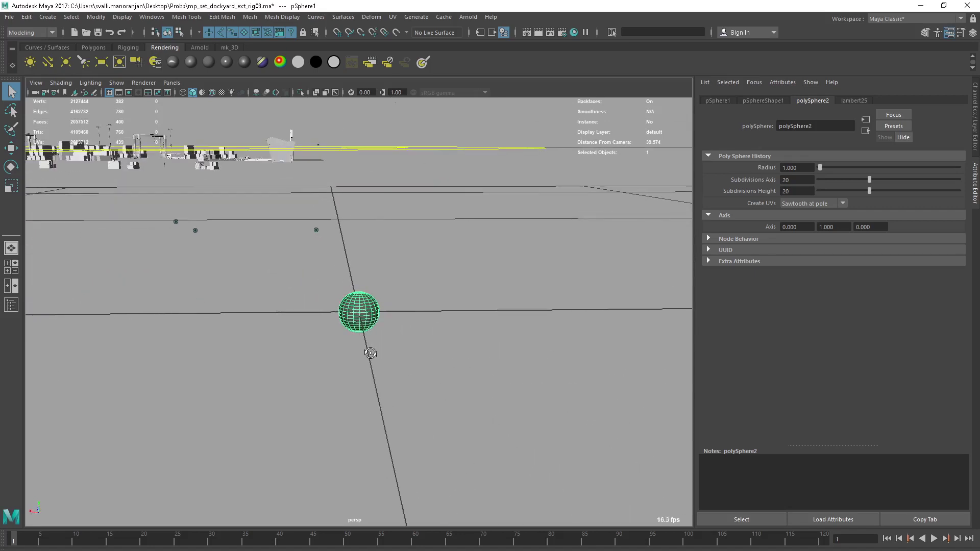